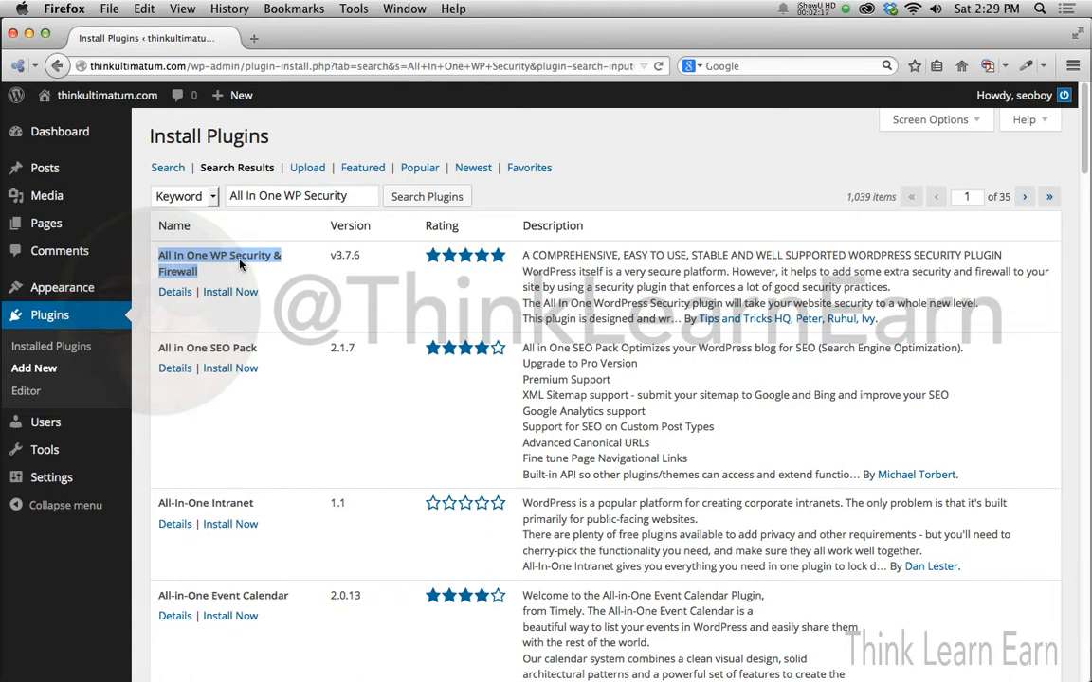
Step: Install and activate the All In One WP Security & Firewall plugin
click(230, 291)
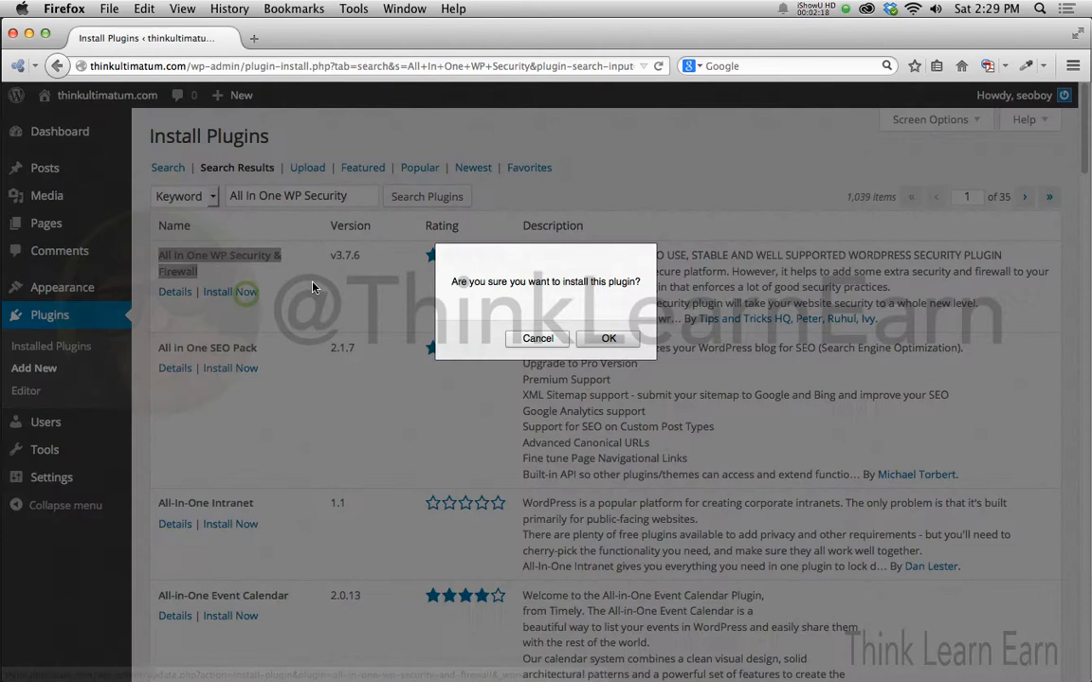
click(607, 338)
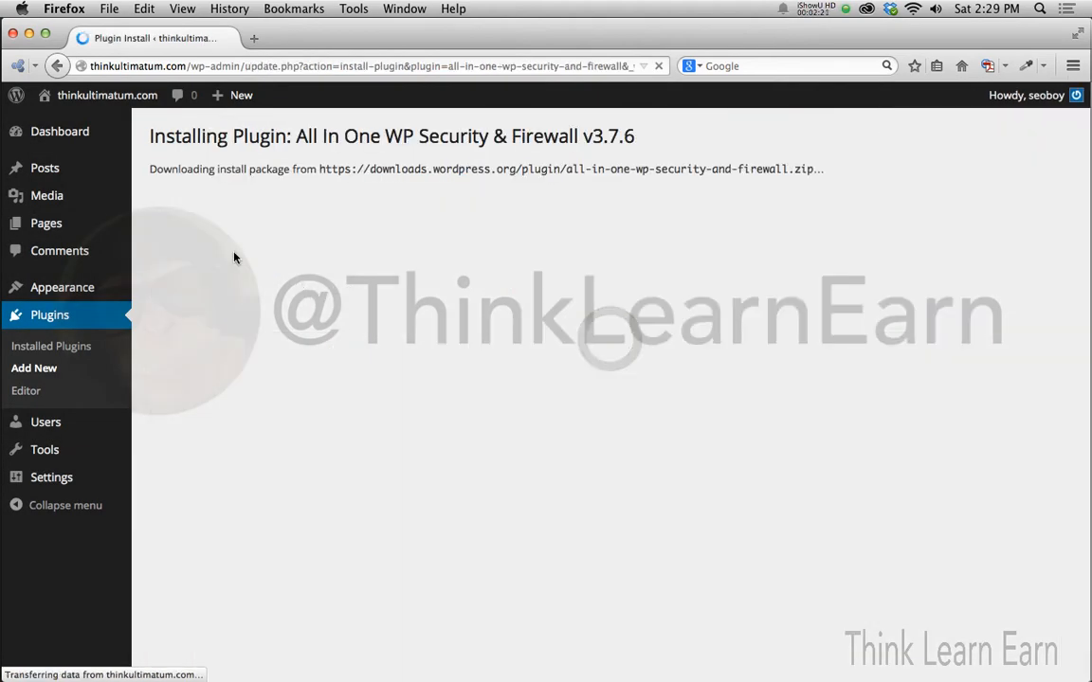
click(203, 275)
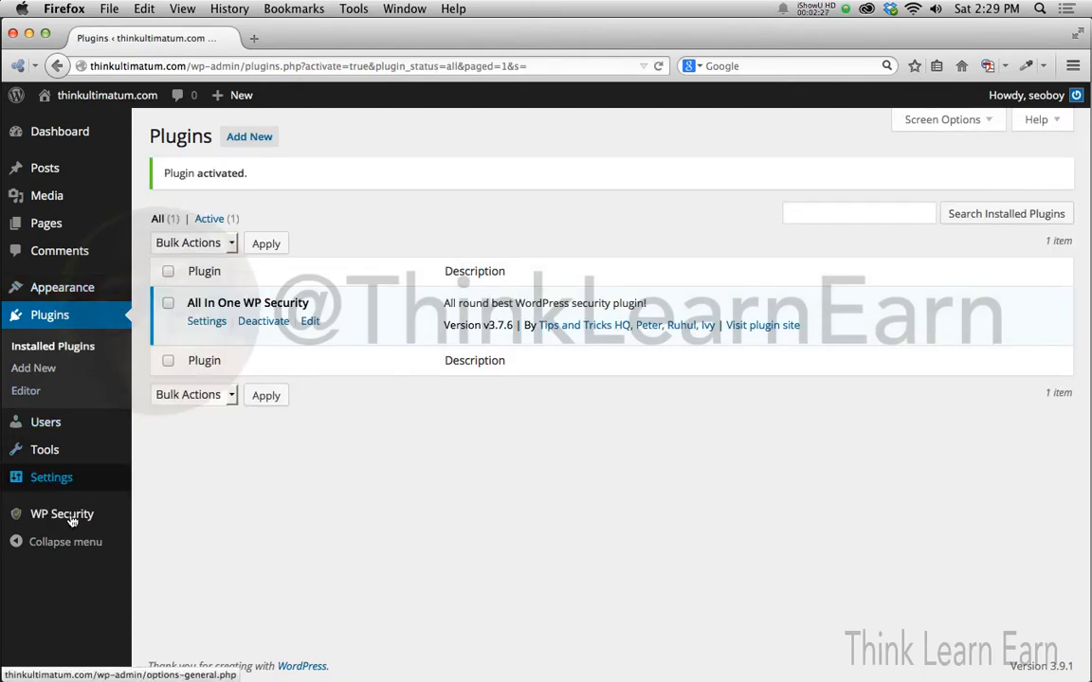
Step: Open the WP Security dashboard and review the security strength meter, points breakdown and critical feature status
mouse_move(72, 520)
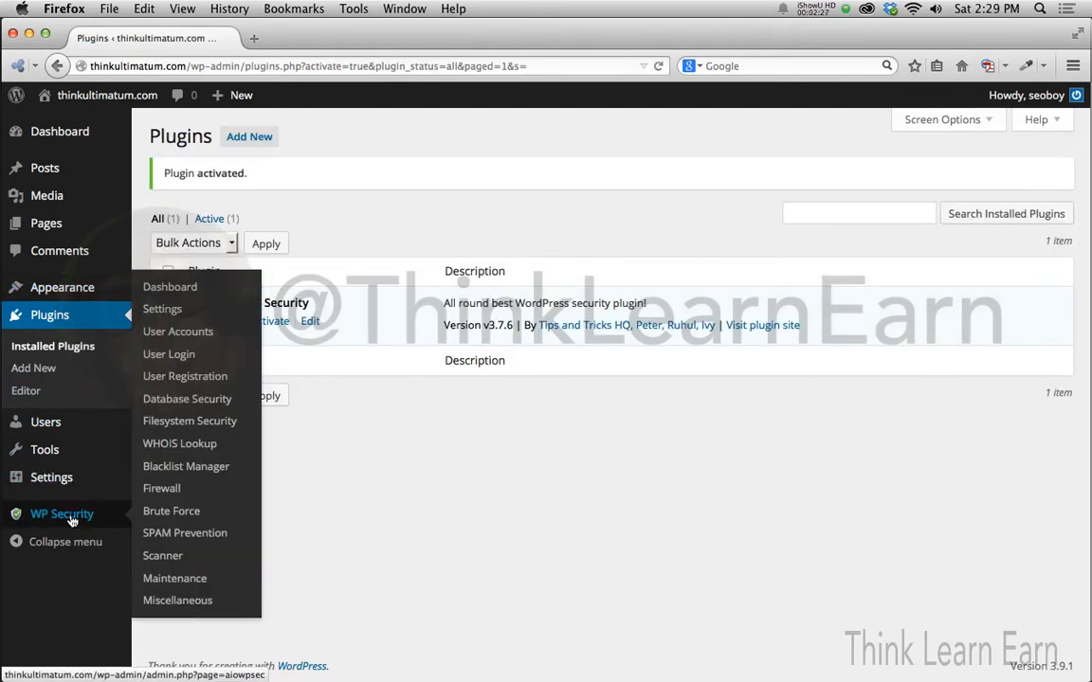
click(171, 286)
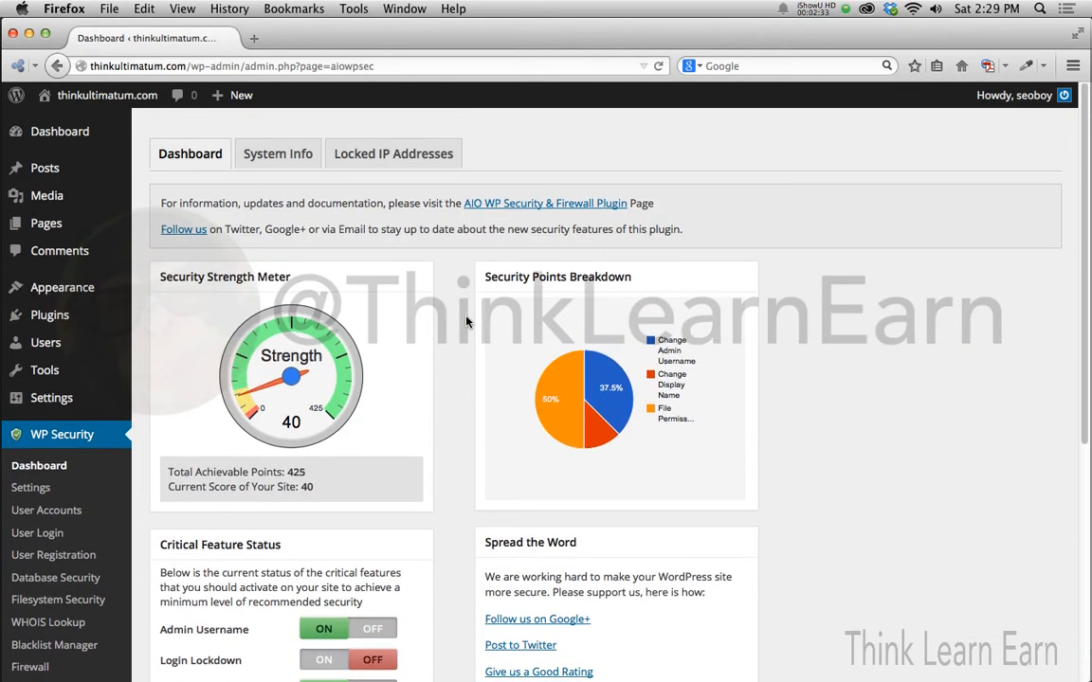
scroll(428, 283, down, 4)
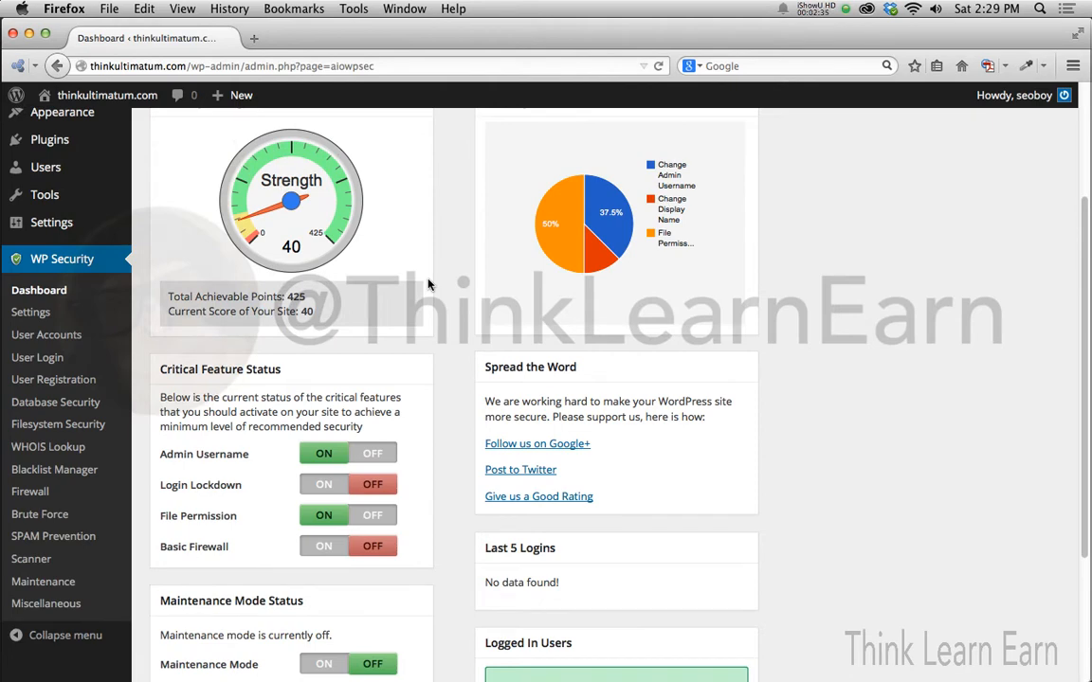
scroll(429, 282, down, 1)
scroll(429, 282, down, 3)
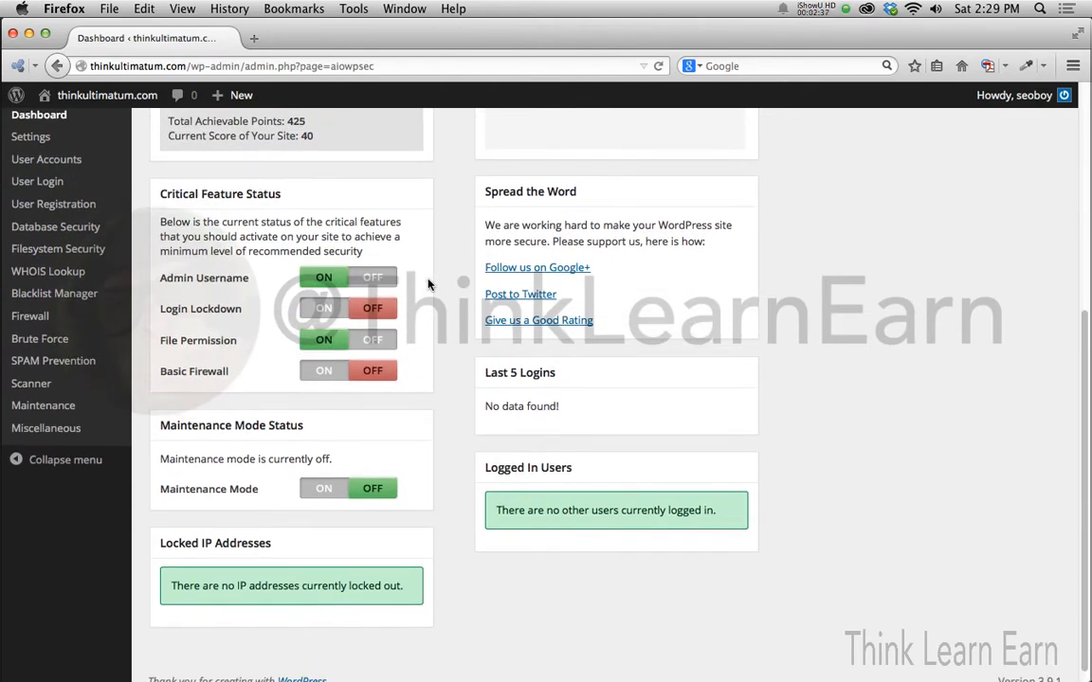
scroll(428, 283, up, 4)
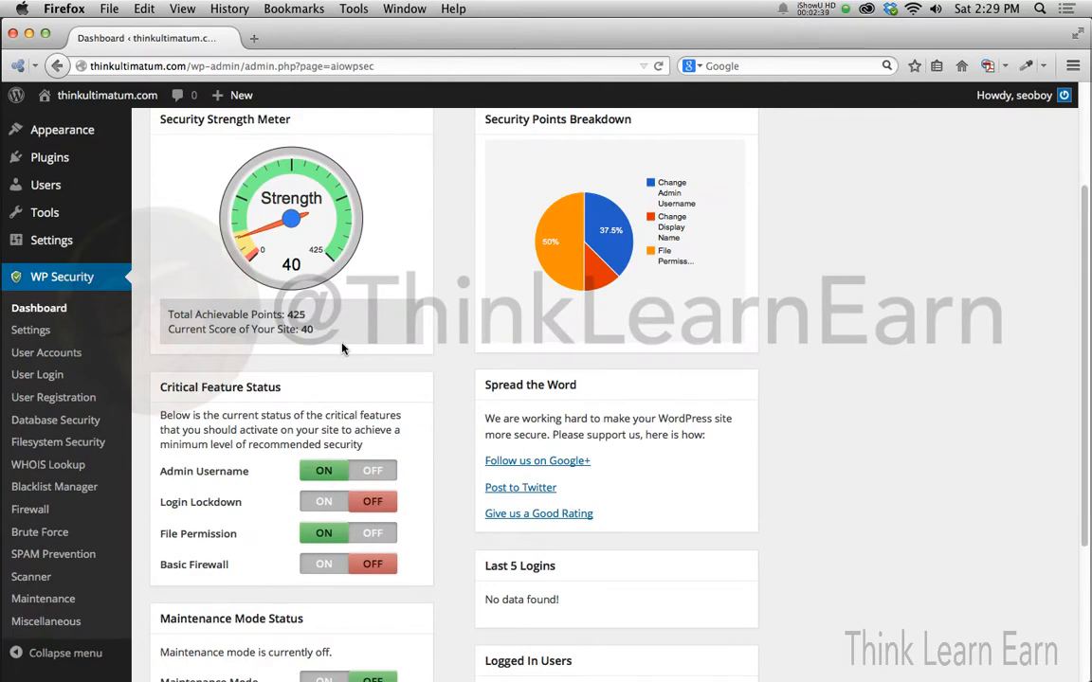
scroll(343, 349, down, 2)
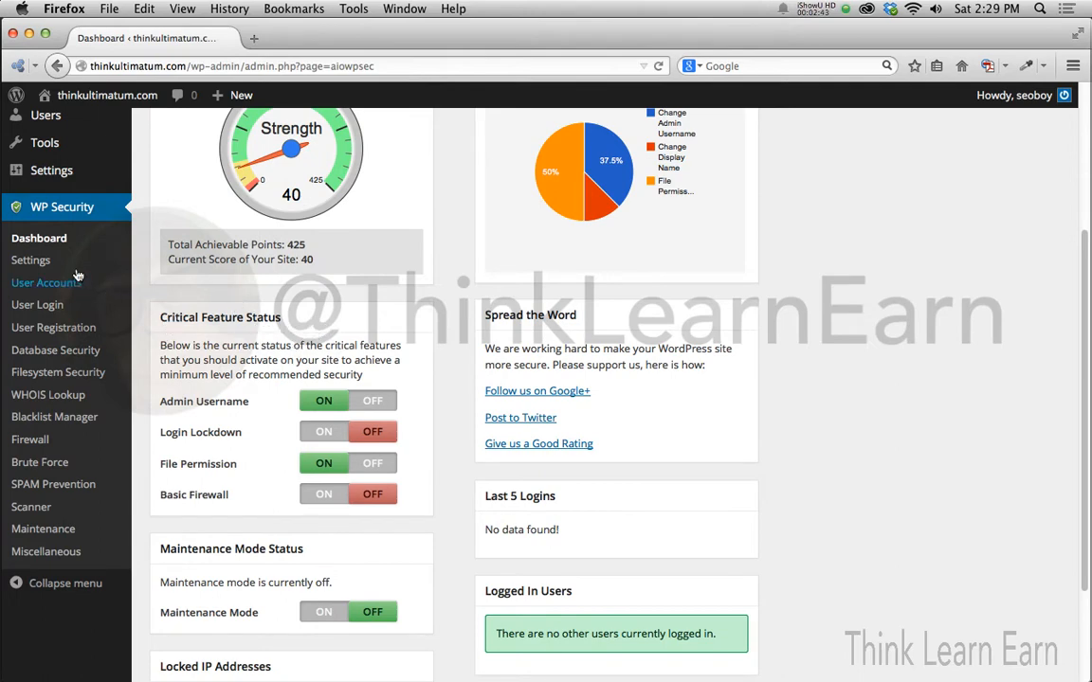
Step: Review the WP Security general settings and the .htaccess file backup, restore and contents sections
click(31, 260)
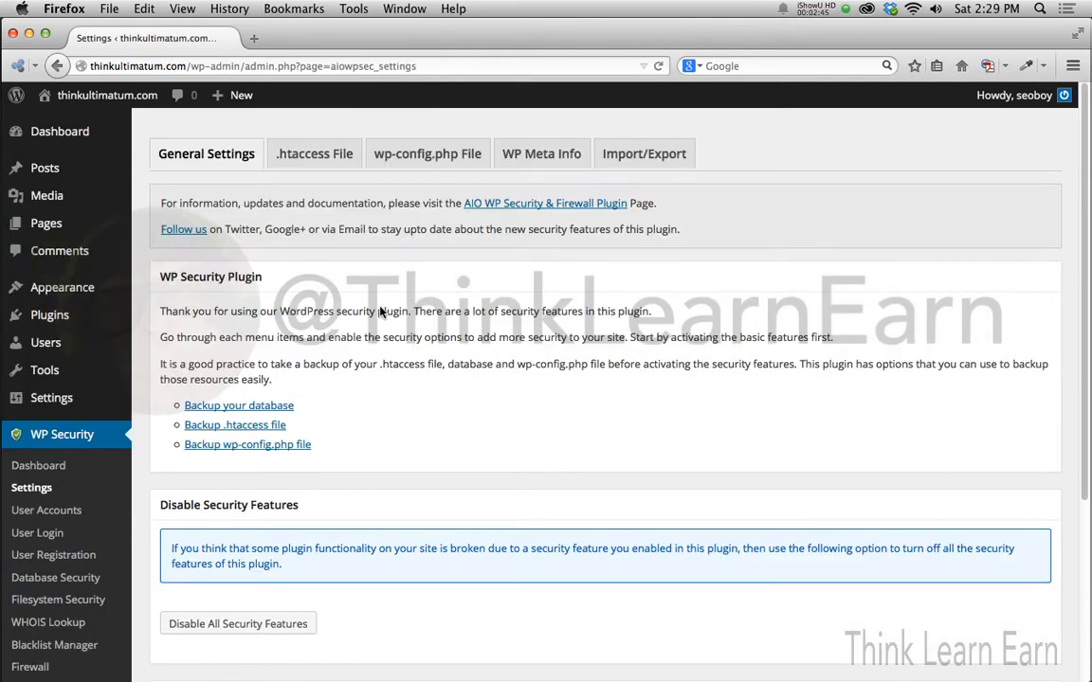
scroll(380, 312, down, 2)
scroll(380, 311, up, 2)
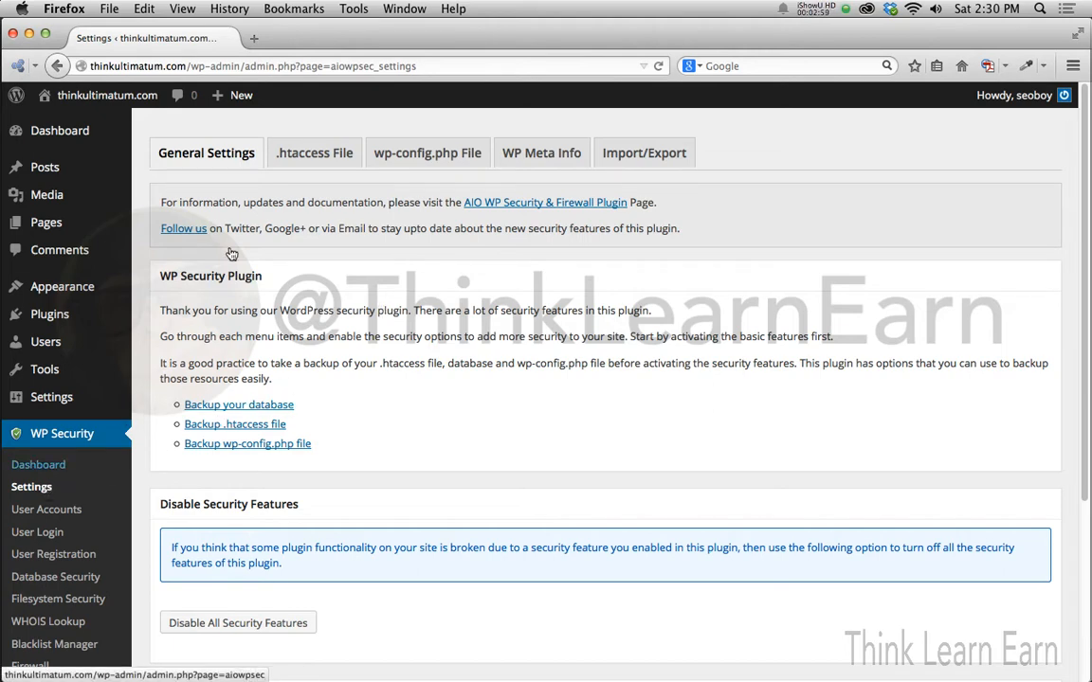
click(317, 154)
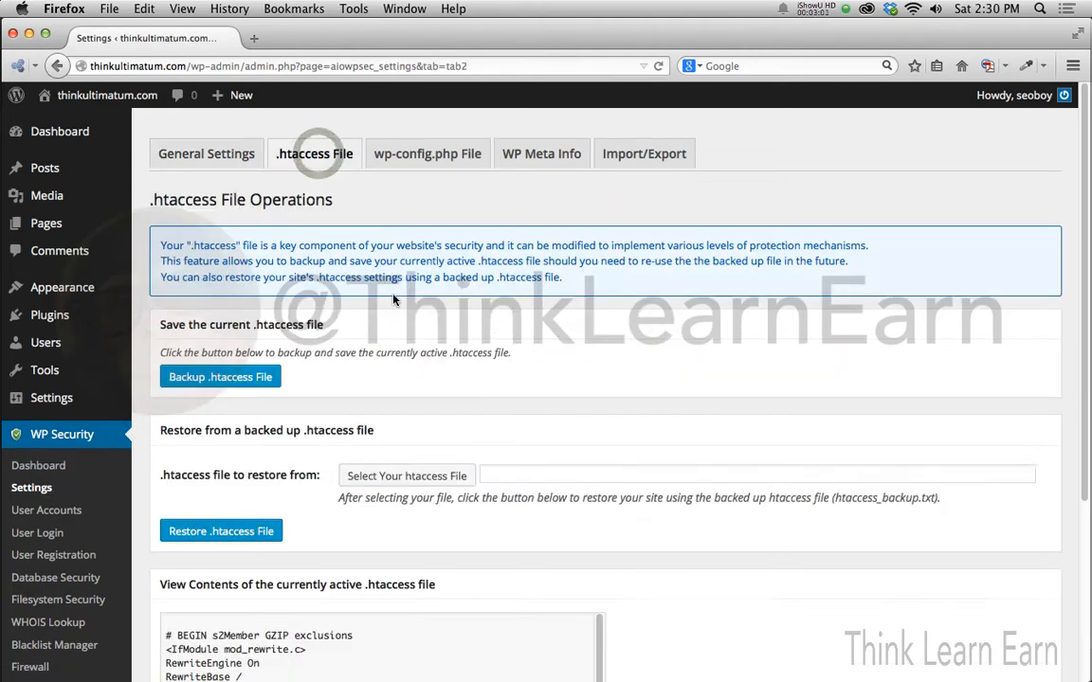
scroll(393, 299, down, 5)
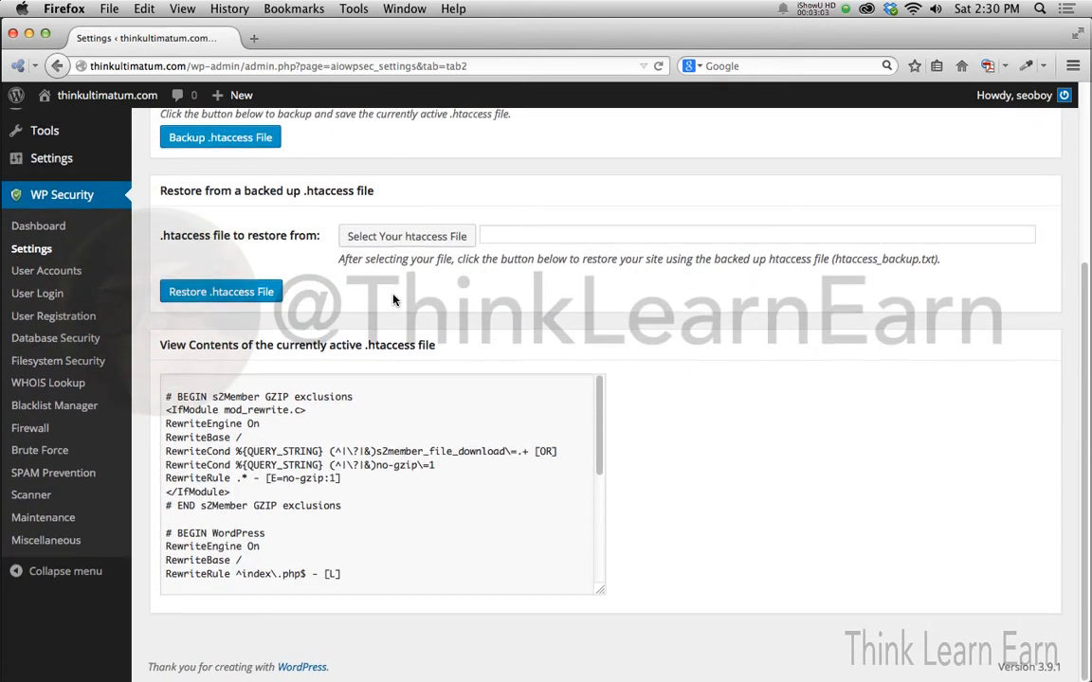
scroll(393, 299, up, 5)
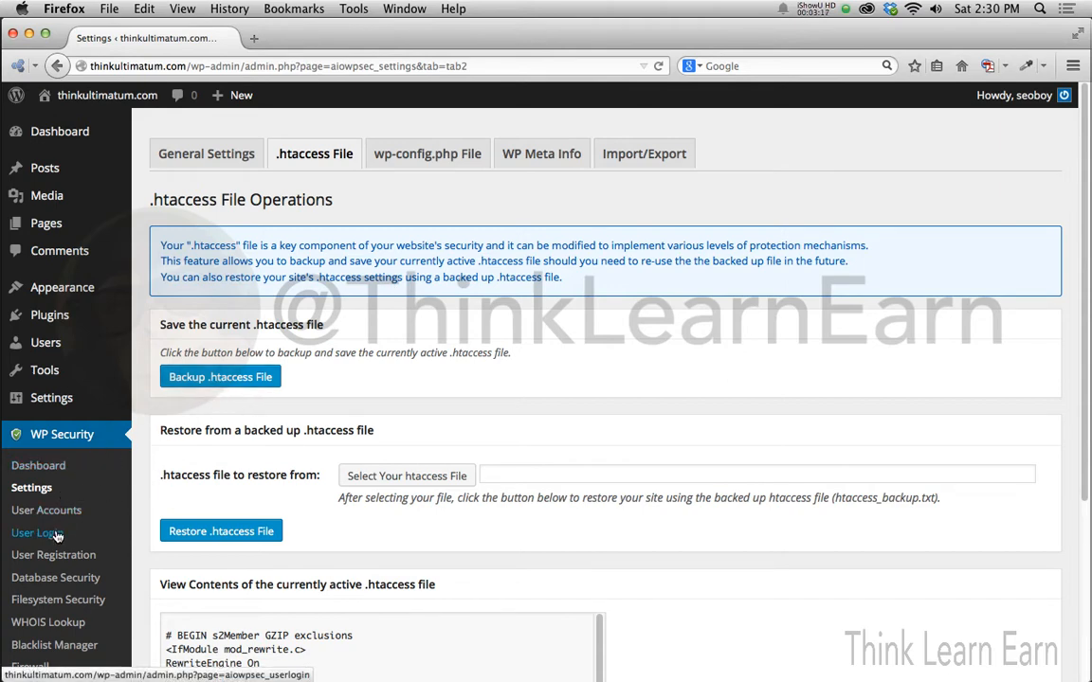
Step: Open the WP Security maintenance page and review the front-end visitor lockout option and its message
scroll(98, 448, down, 3)
scroll(97, 447, down, 5)
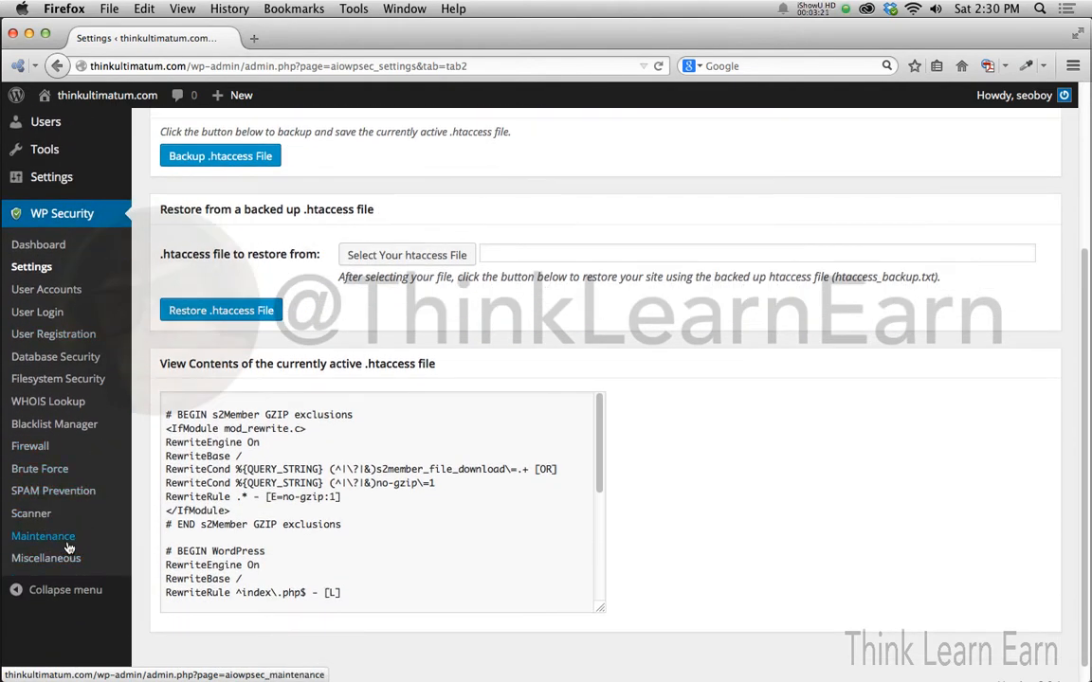
click(57, 539)
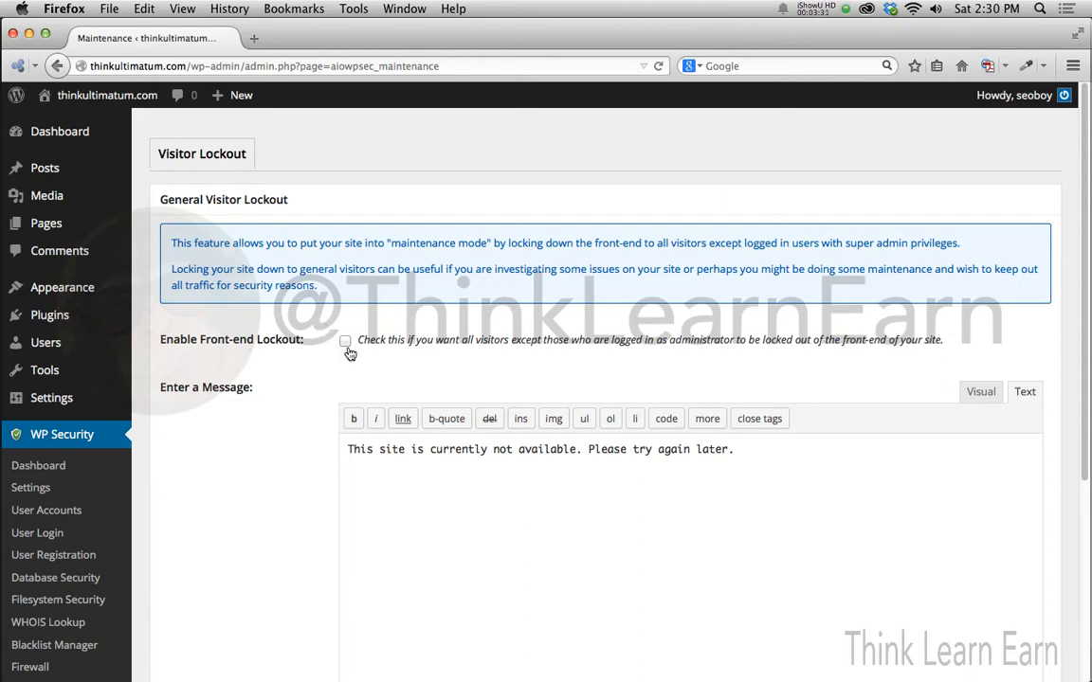
scroll(267, 417, down, 4)
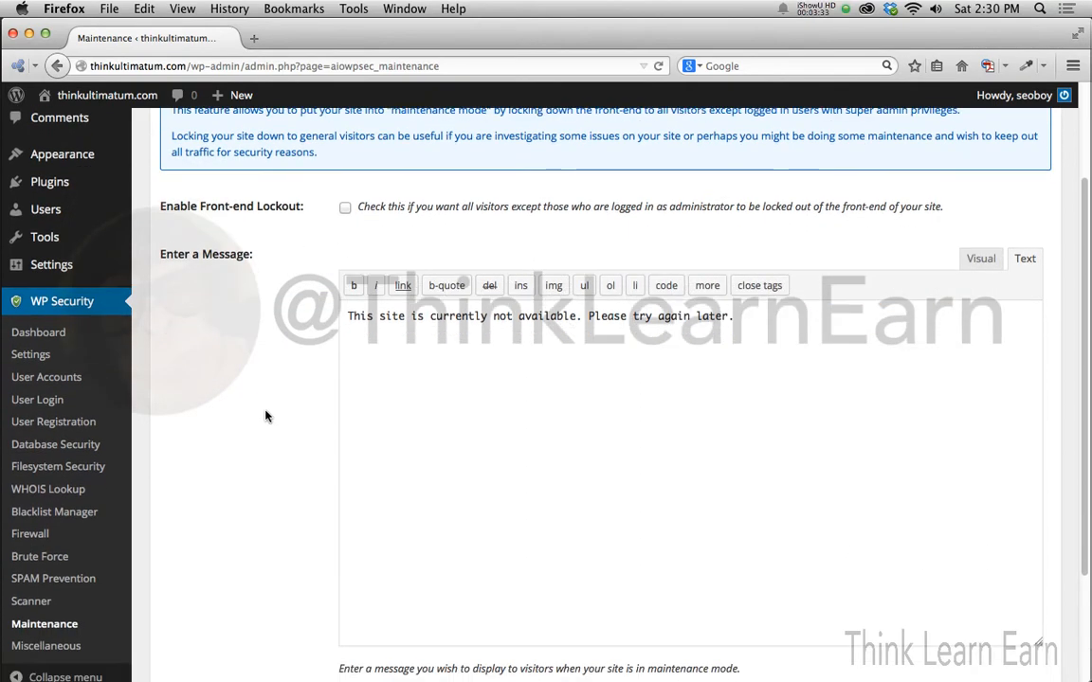
Step: Run a manual file change detection scan from the WP Security scanner
click(46, 602)
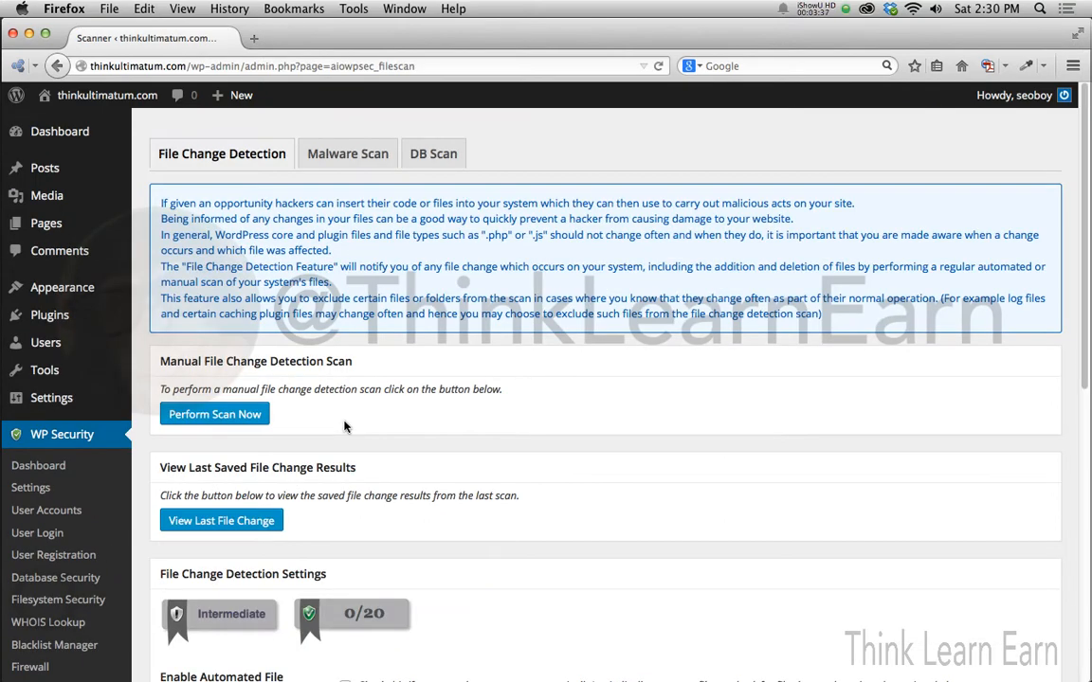
scroll(344, 427, down, 2)
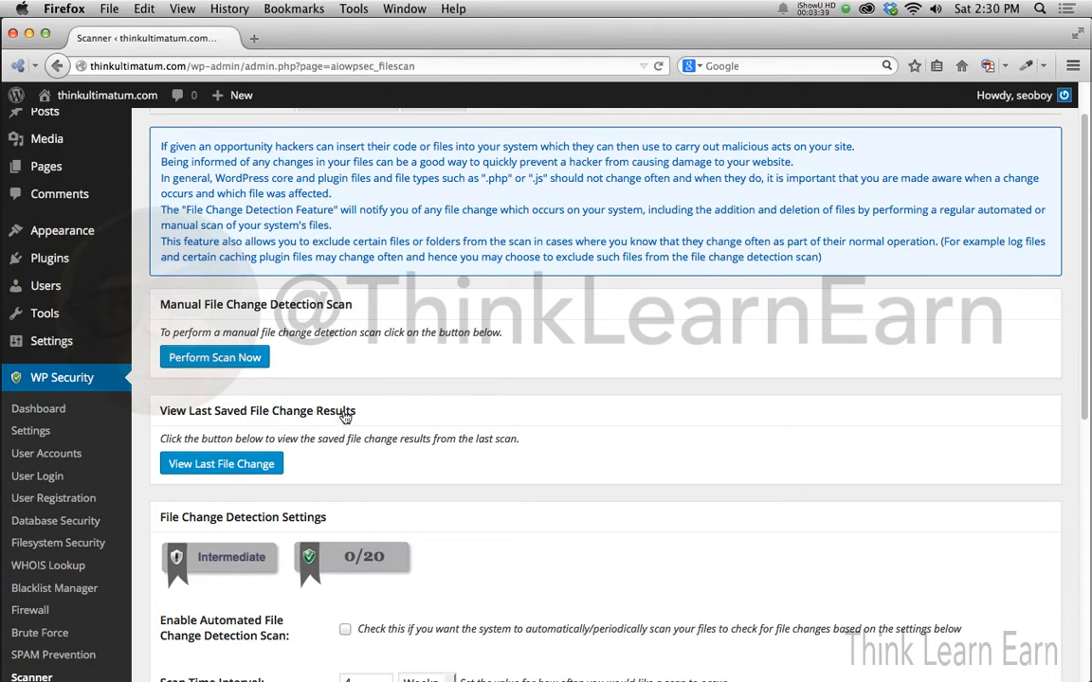
click(242, 359)
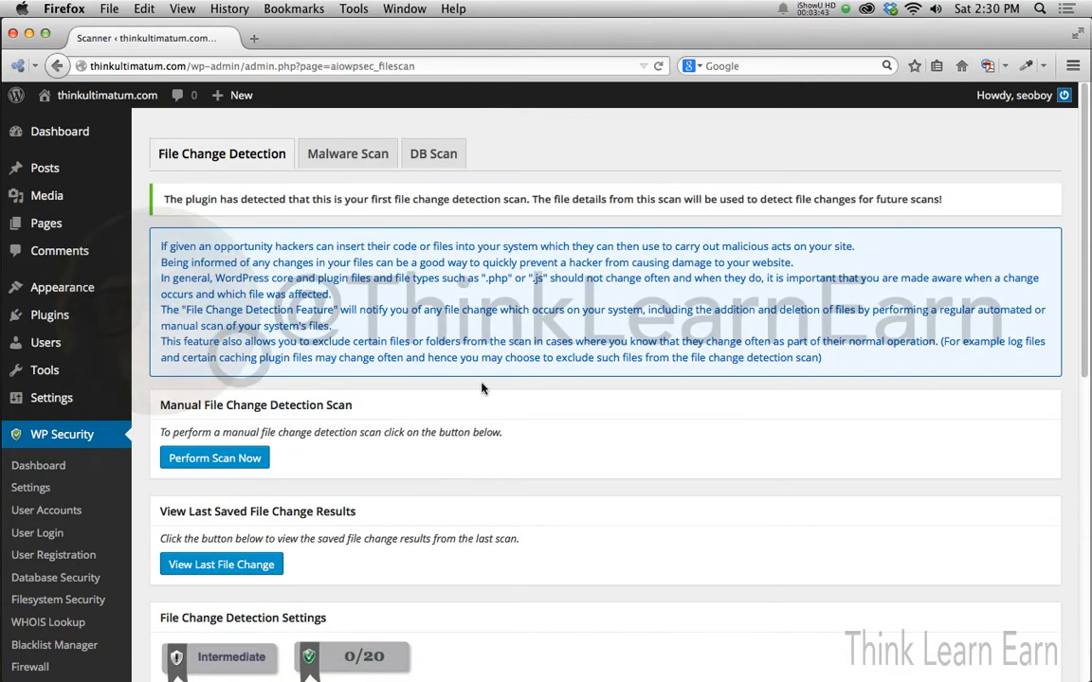
Step: Enable the automated file change detection scan, keep its interval at 4 weeks, and save the settings
scroll(485, 390, down, 5)
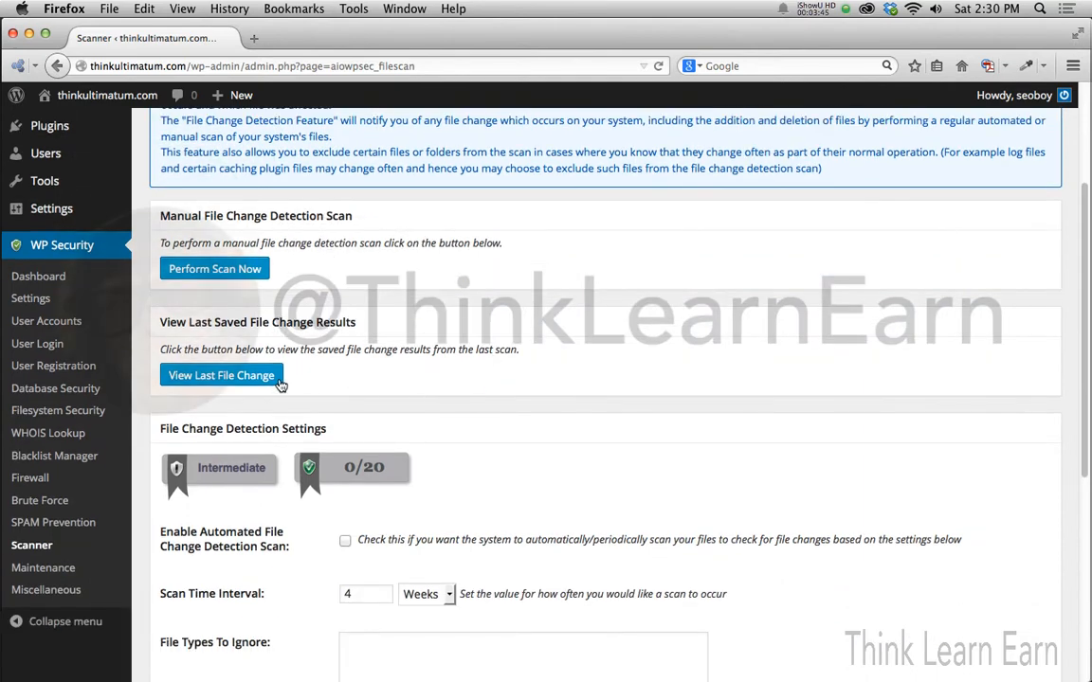
scroll(285, 379, down, 3)
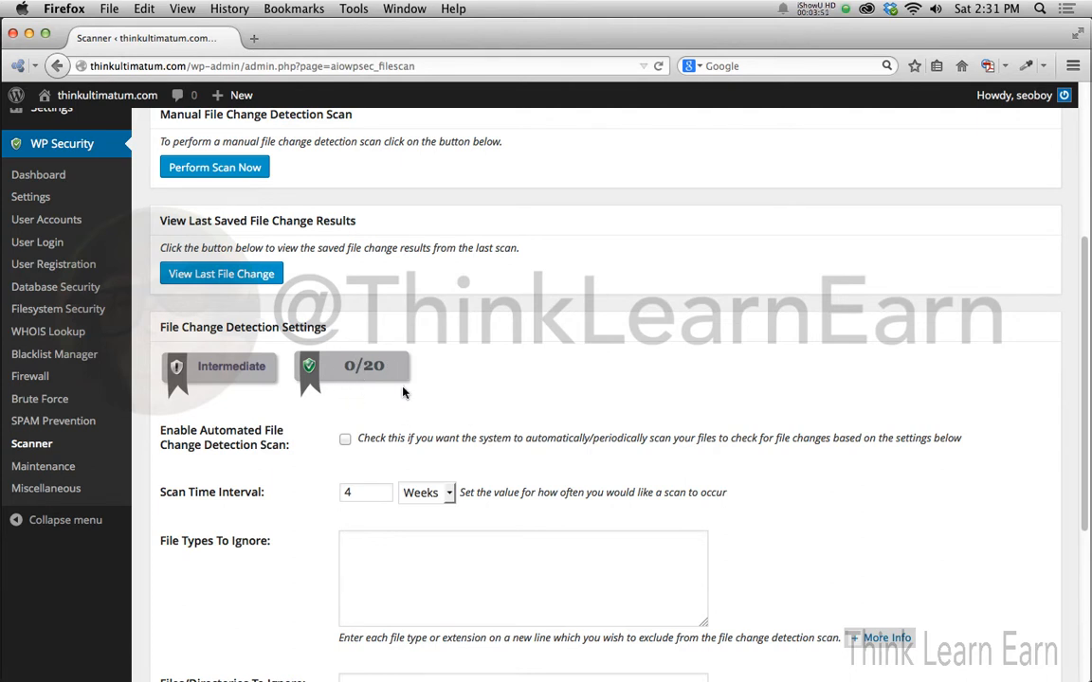
scroll(434, 390, down, 2)
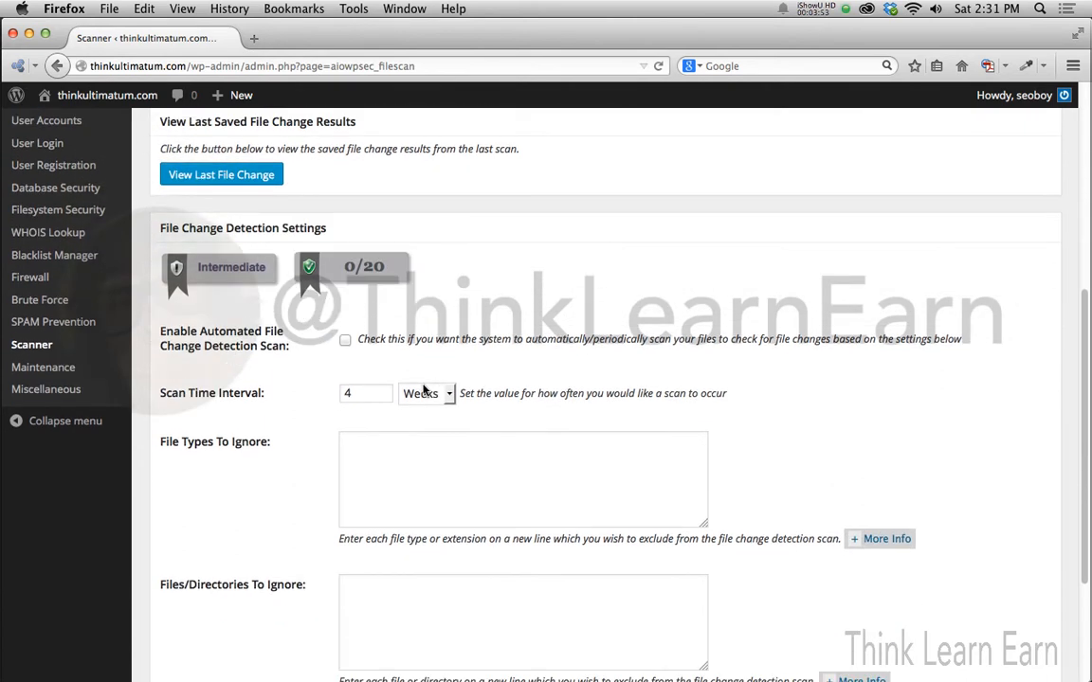
click(345, 339)
scroll(477, 435, down, 4)
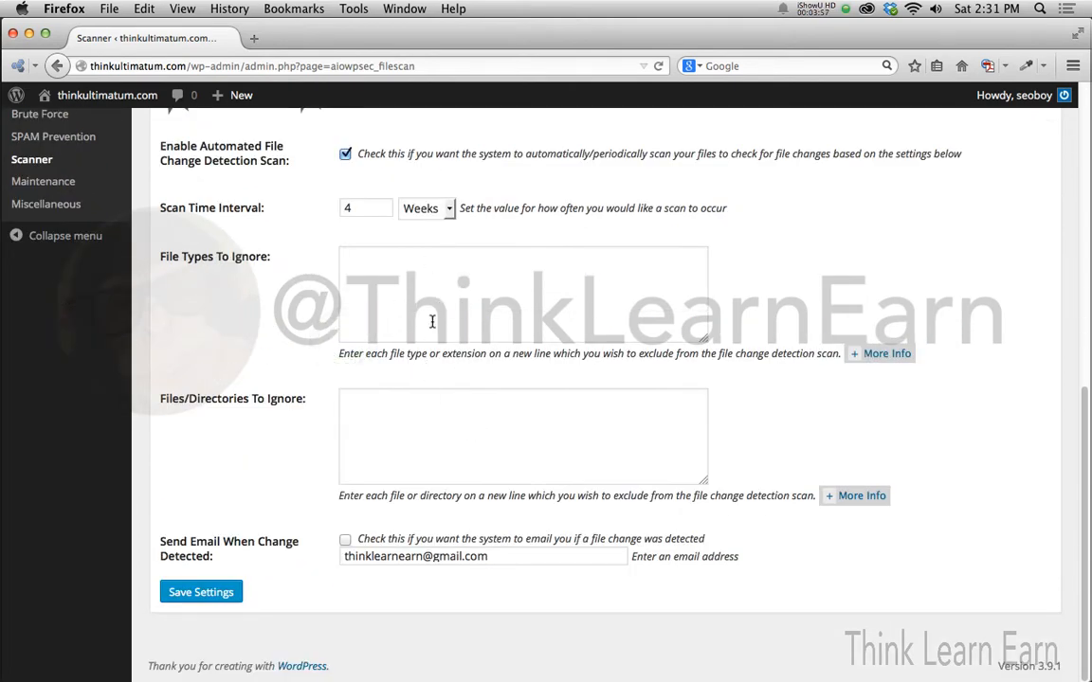
click(448, 208)
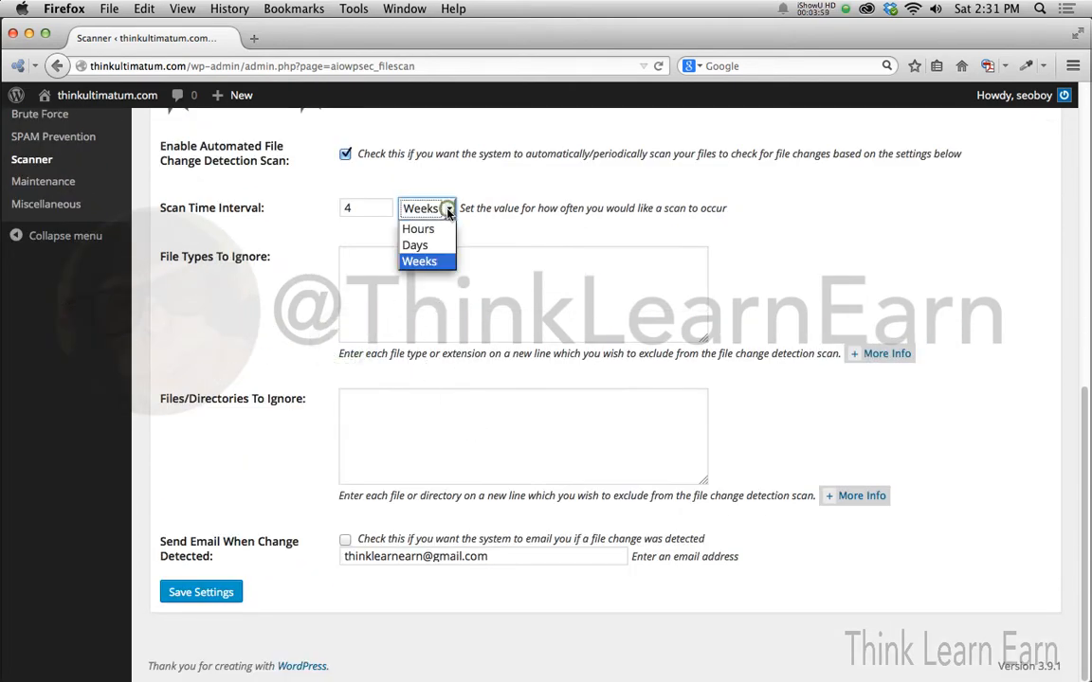
click(527, 244)
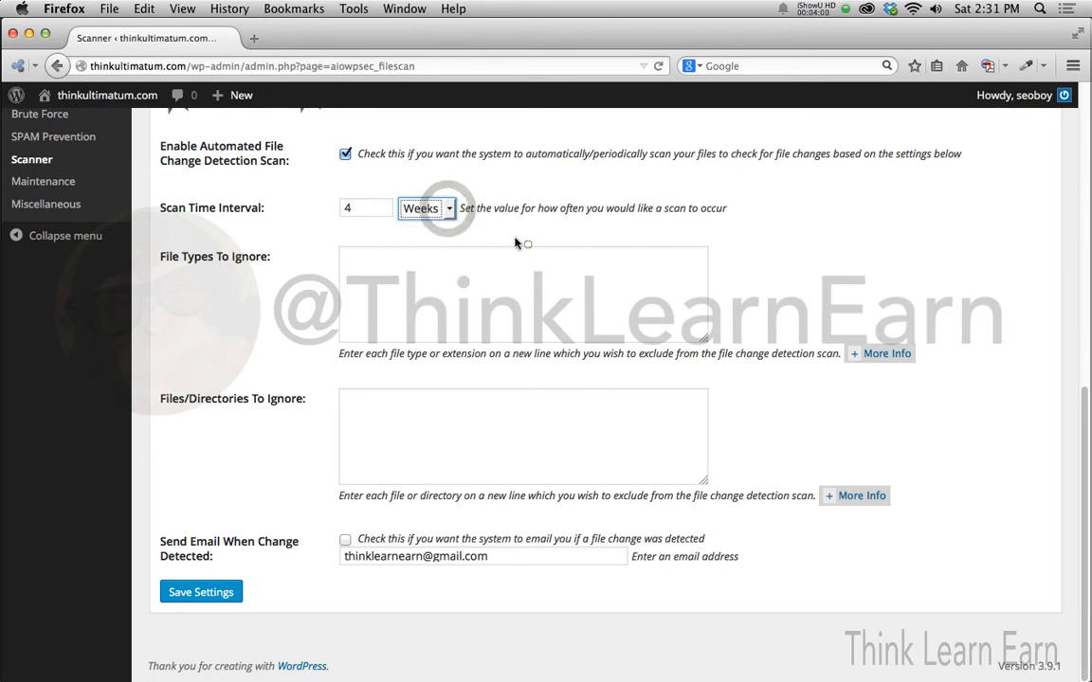
click(215, 594)
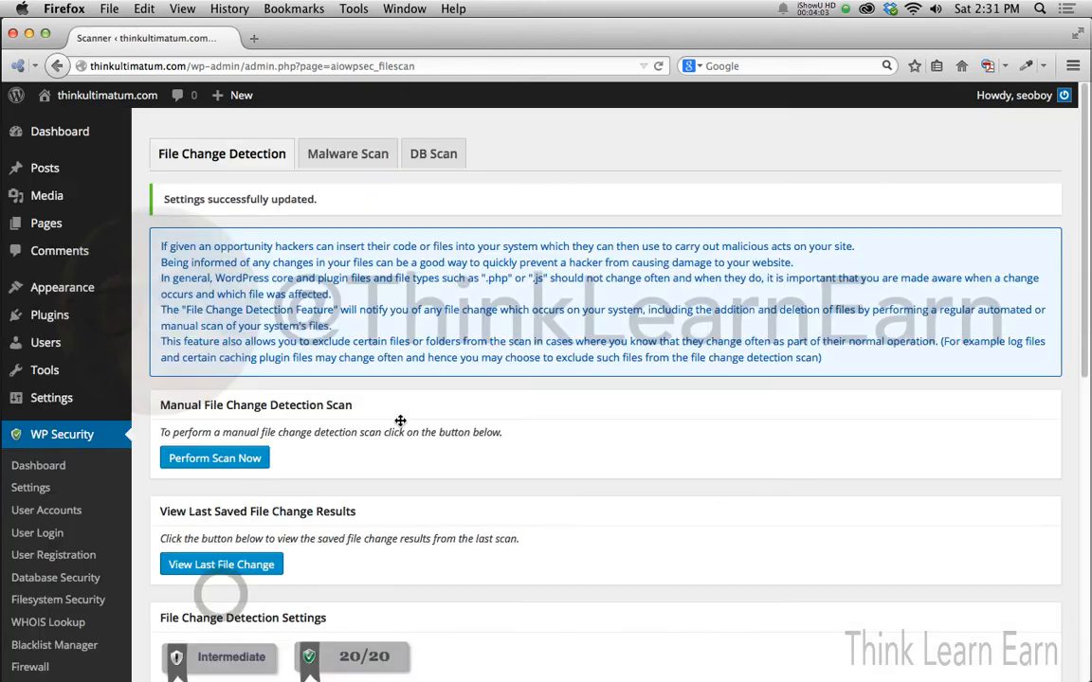
Step: In the brute force settings, enable the rename login page feature, set the login page slug to kjlogs, and save
scroll(423, 344, down, 3)
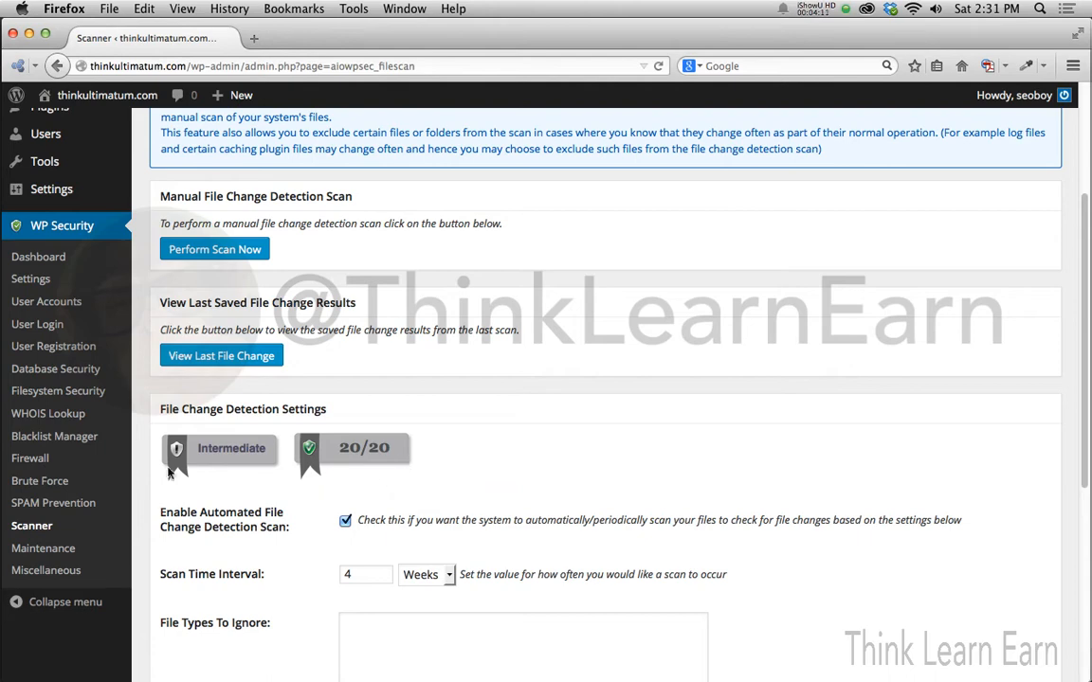
click(60, 489)
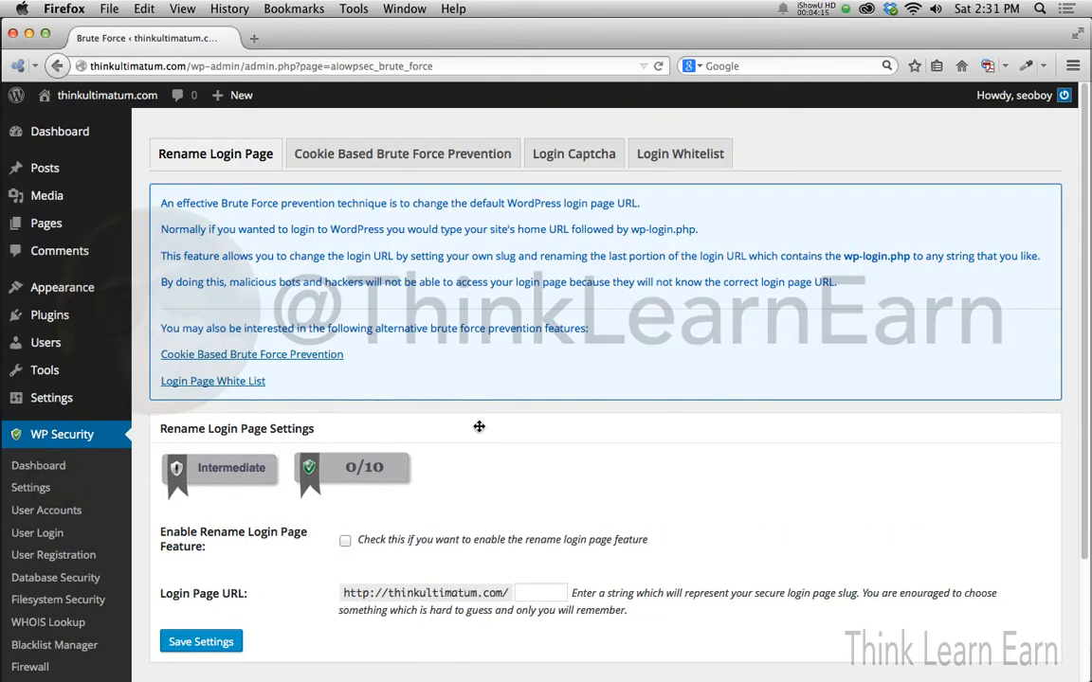
scroll(479, 427, down, 3)
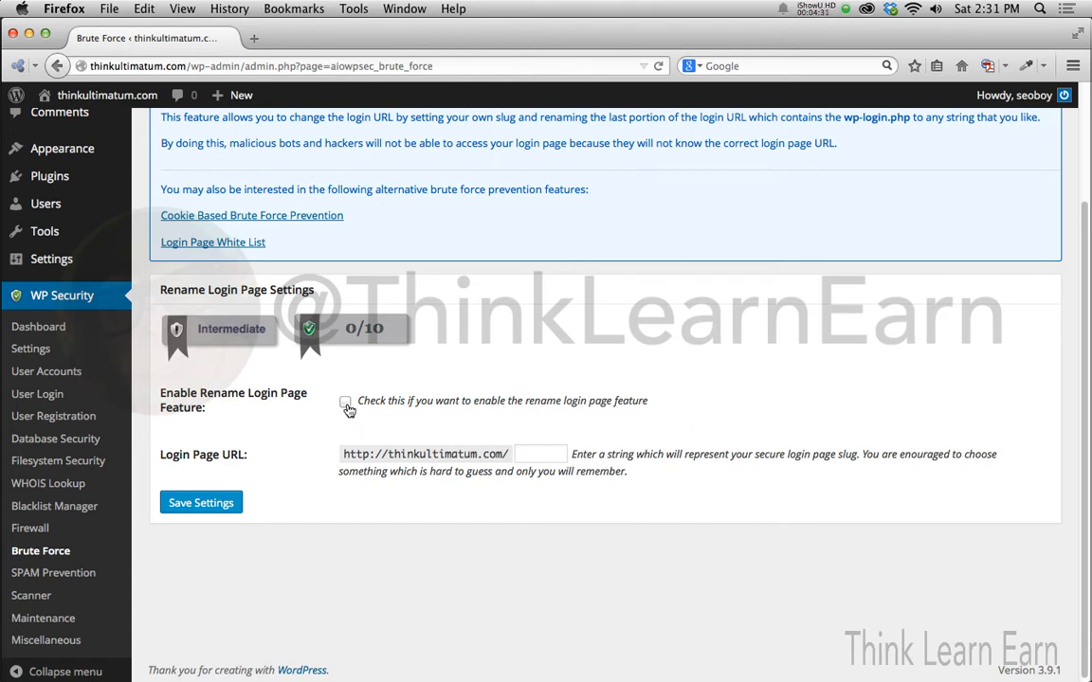
click(345, 403)
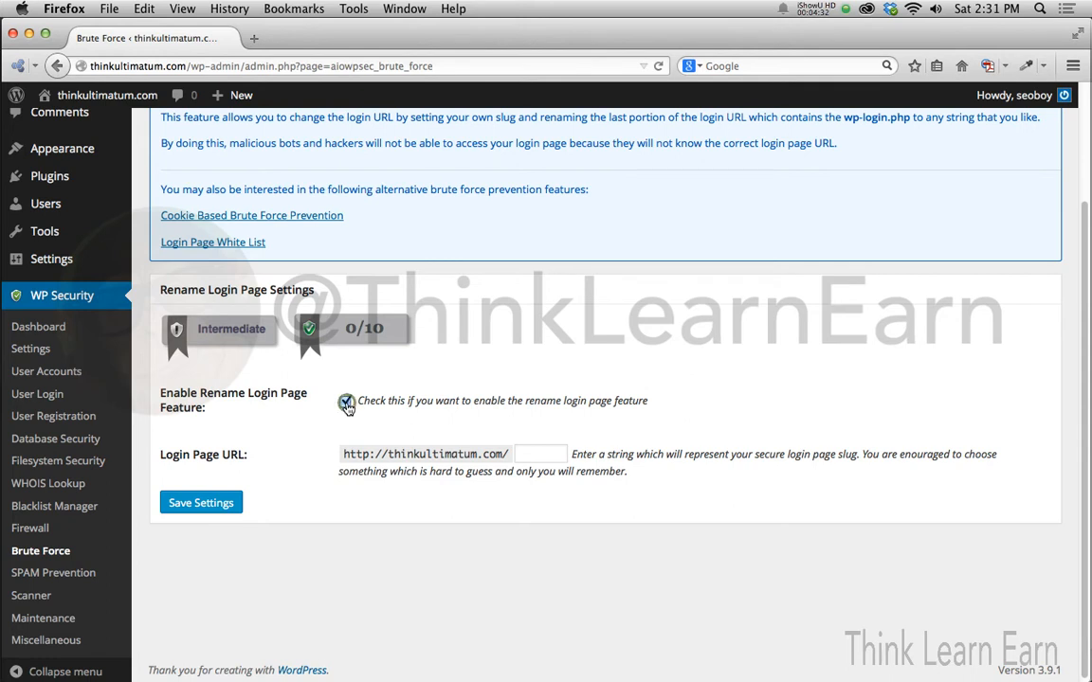
click(522, 454)
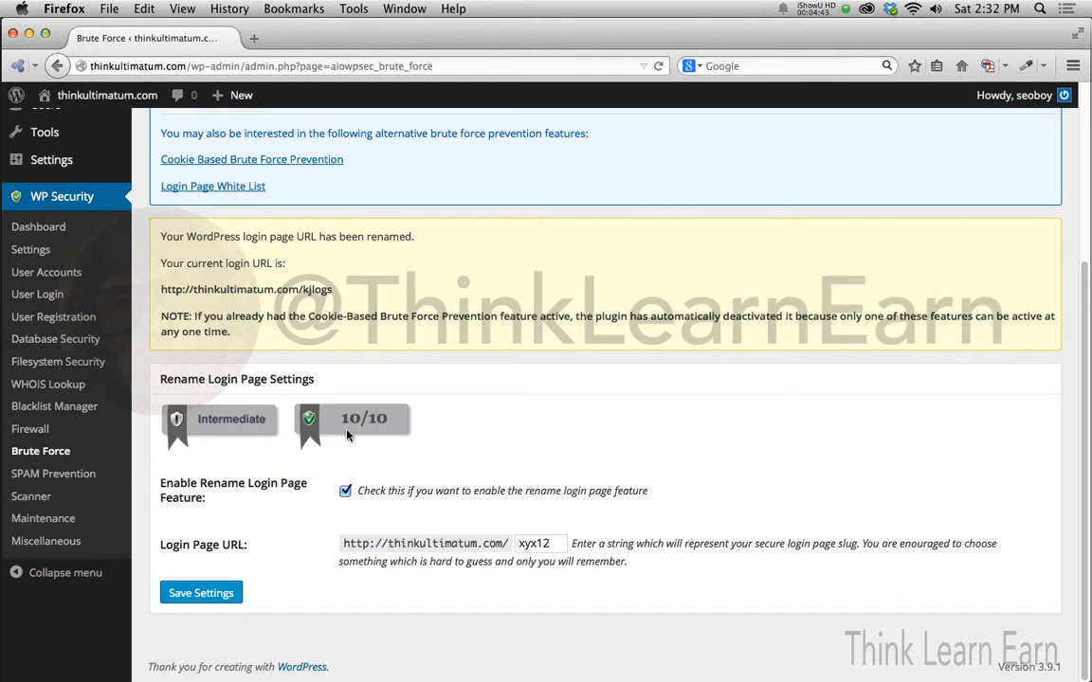
click(538, 543)
click(682, 493)
double_click(557, 543)
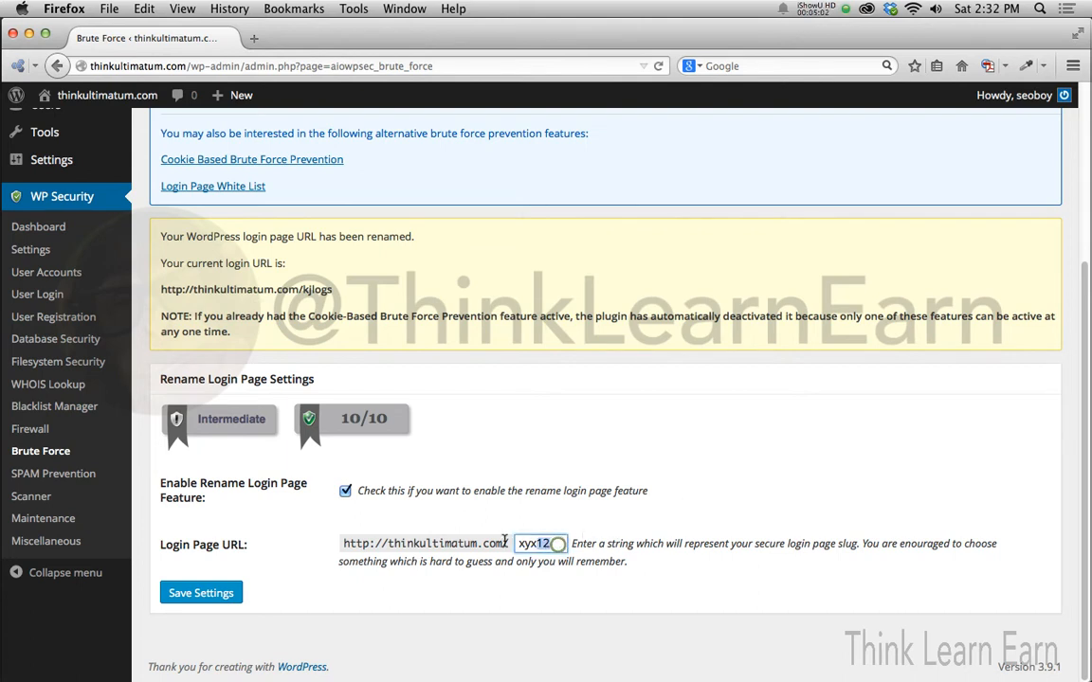
click(708, 493)
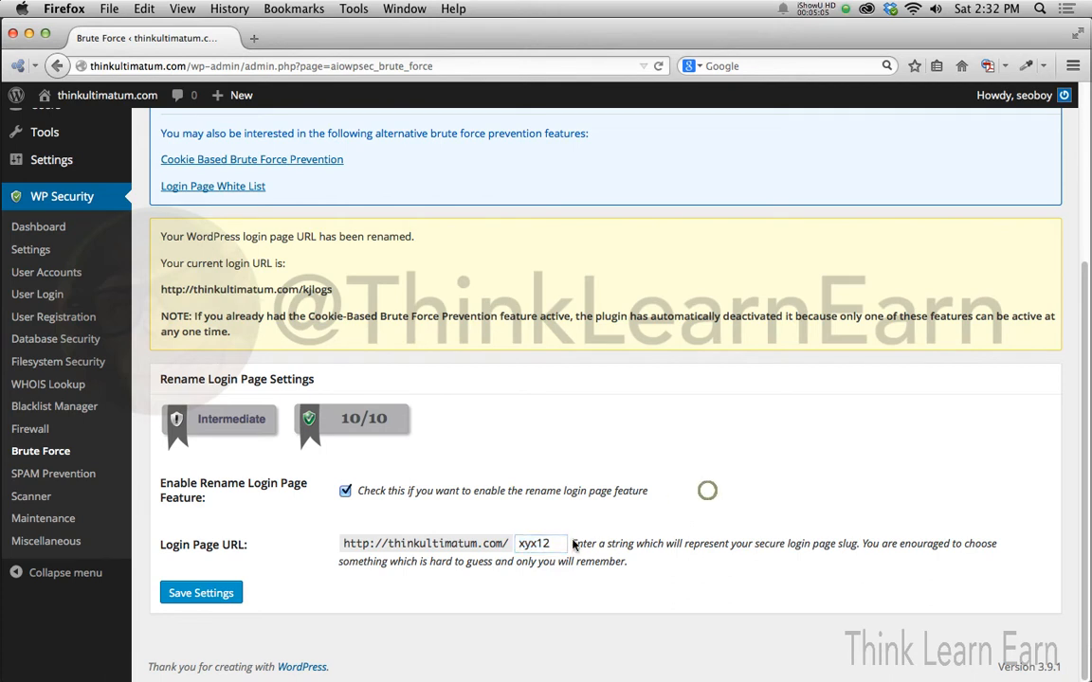
double_click(557, 543)
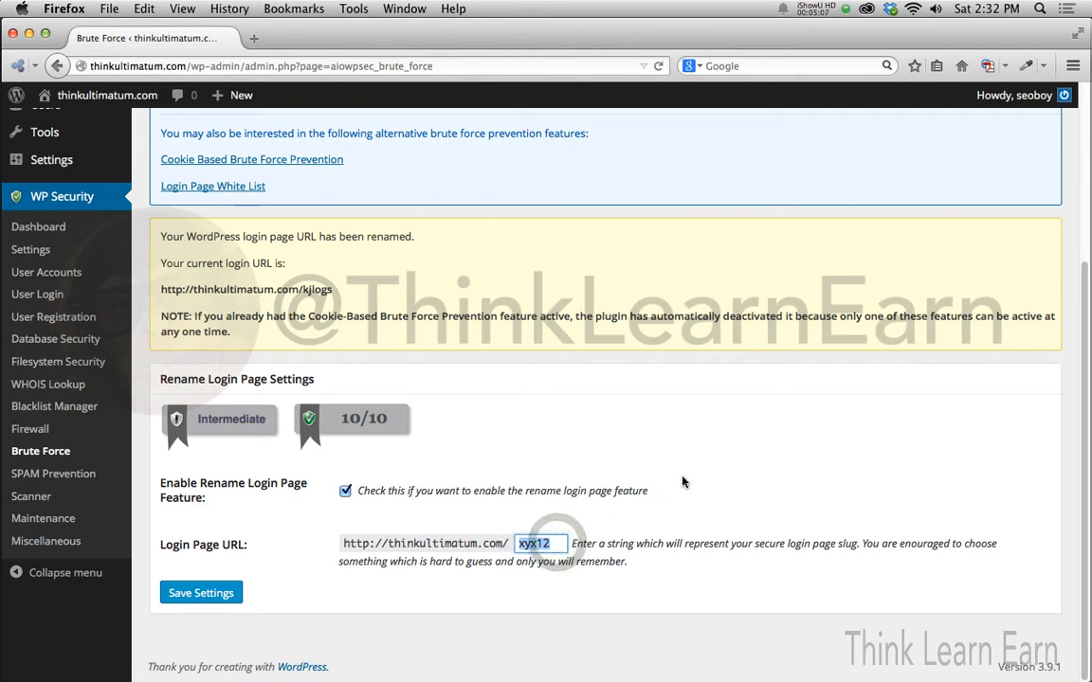
click(689, 476)
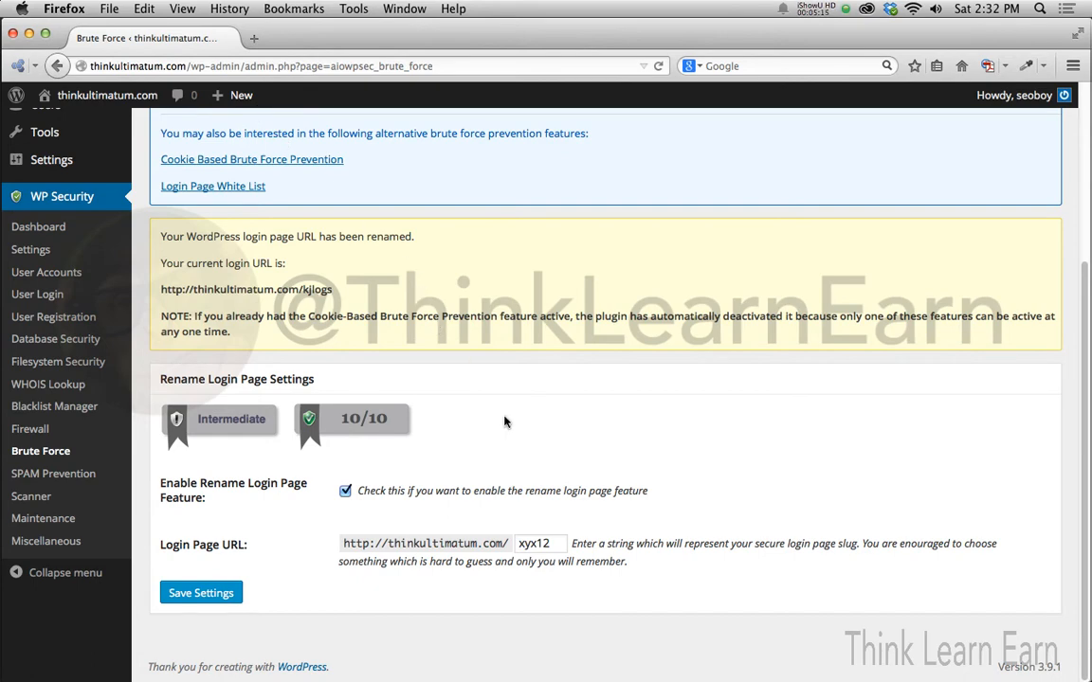
click(595, 448)
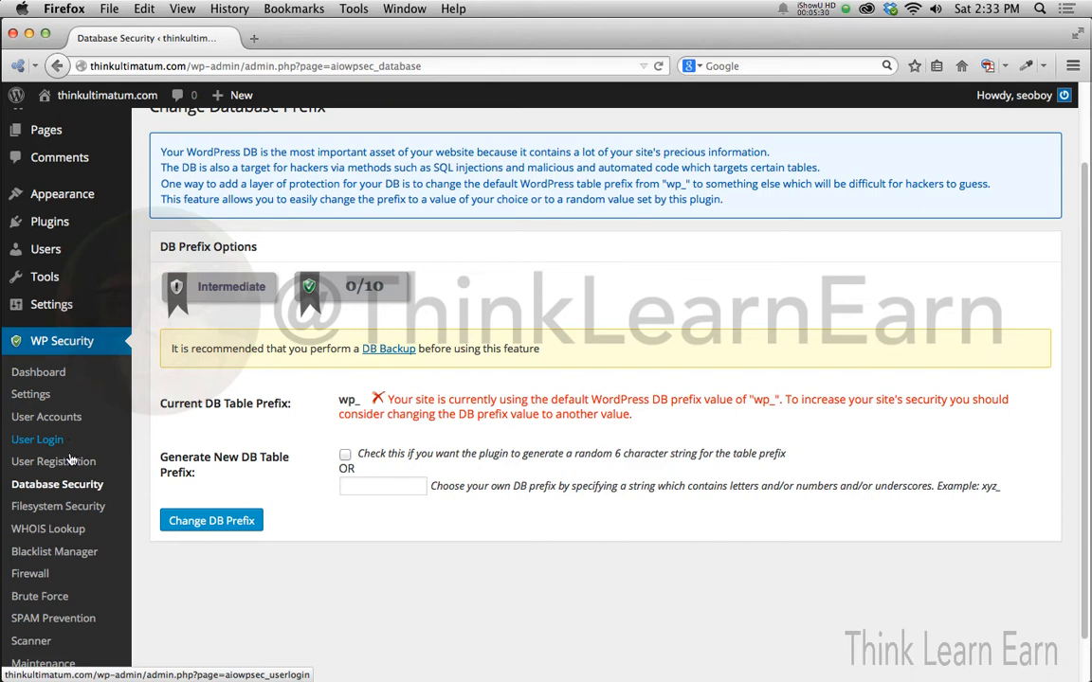
Step: In the database security settings, enable random table prefix generation, enter the custom prefix gs5435, and apply the prefix change
click(345, 455)
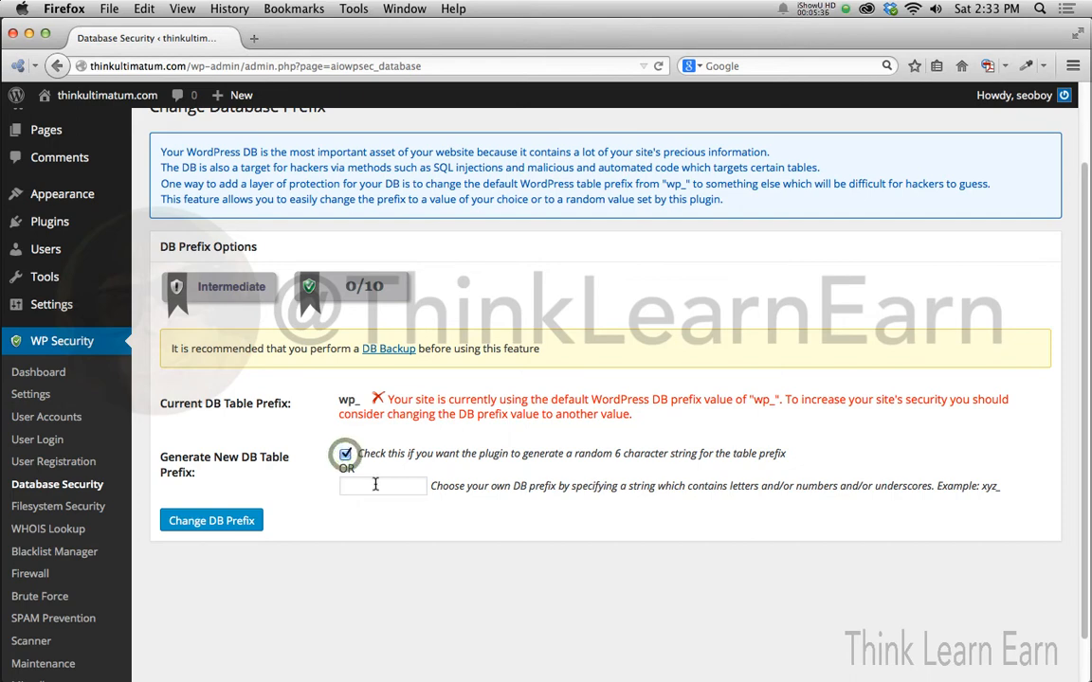
click(372, 486)
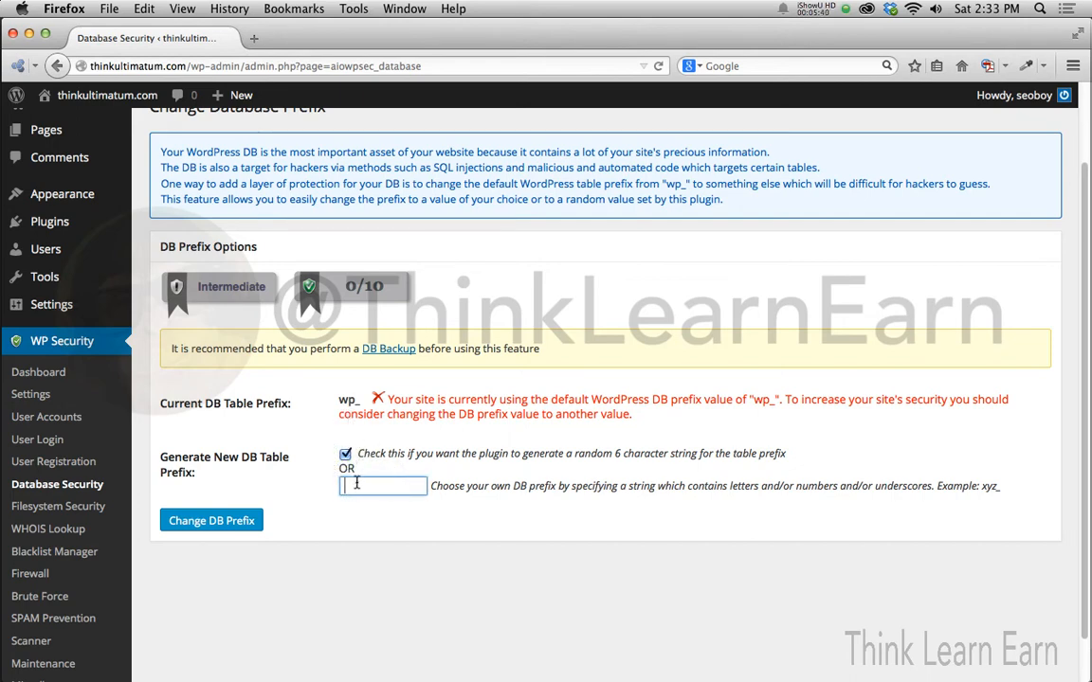
click(353, 486)
click(360, 487)
text(gs5435)
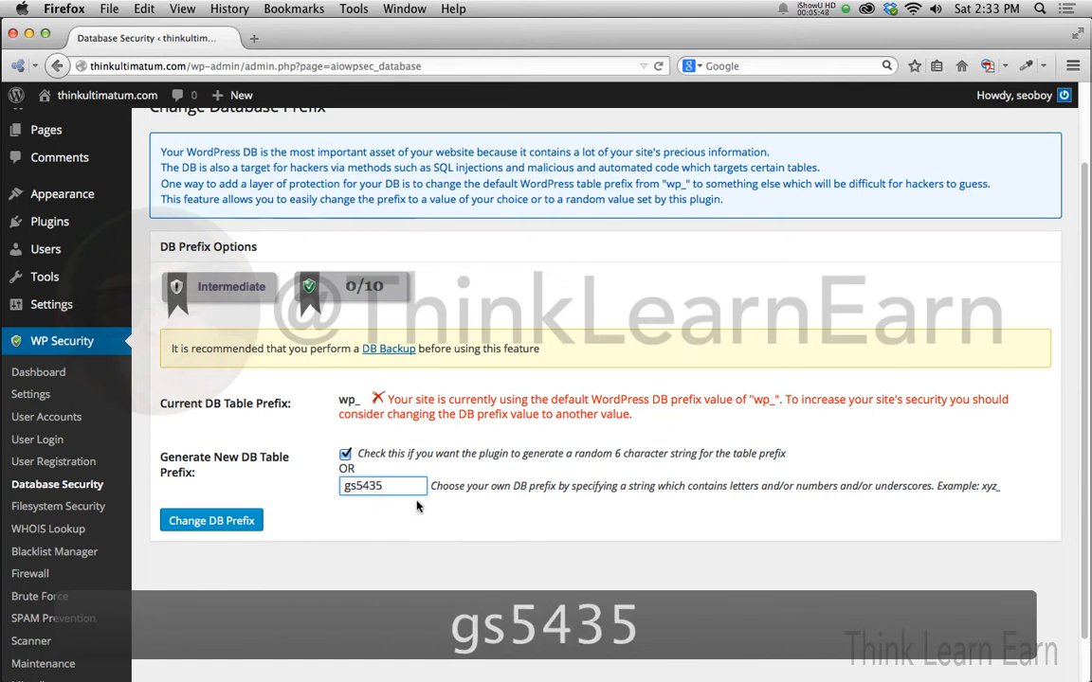
click(232, 522)
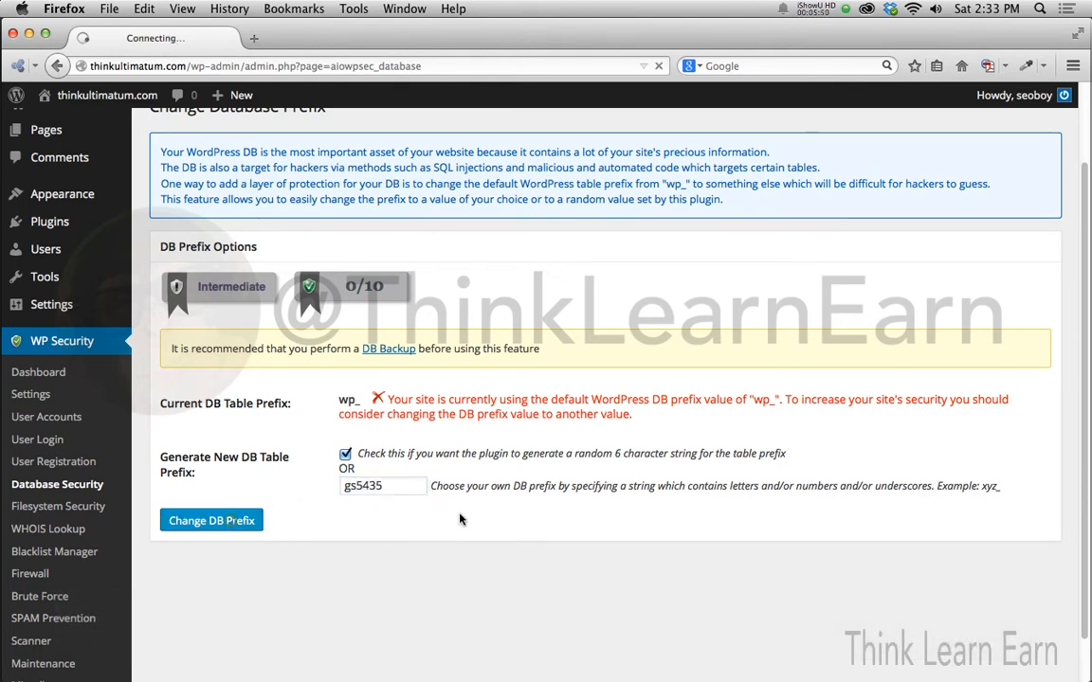
scroll(562, 521, down, 2)
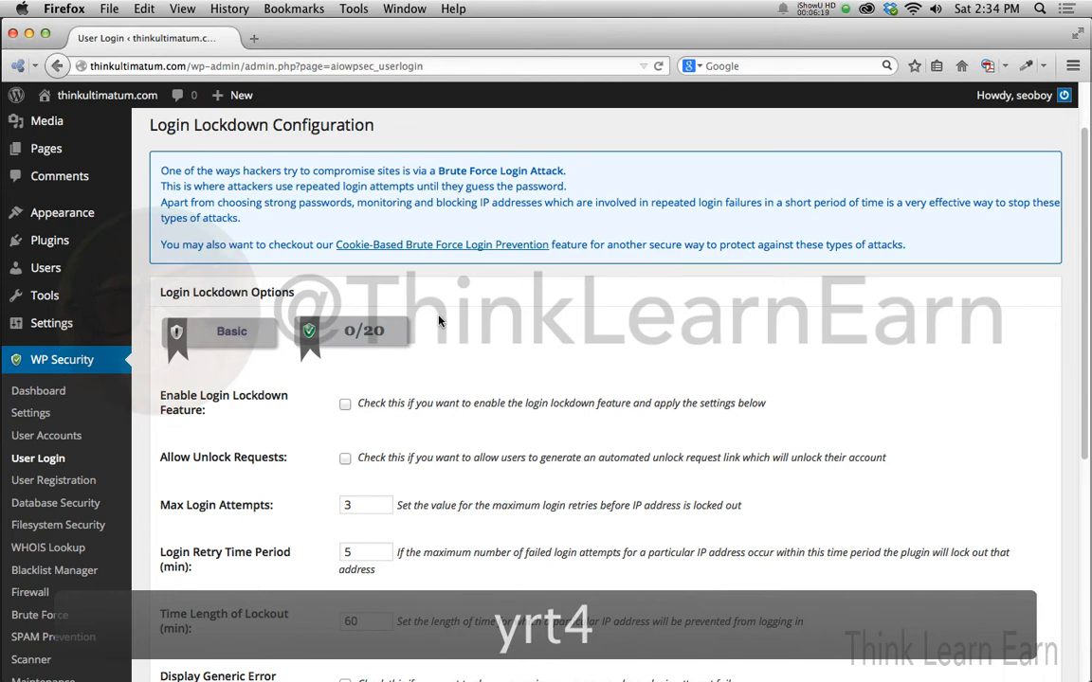
Step: Examine the login lockdown configuration on the WP Security user login page and the options in the account menu
scroll(445, 336, up, 2)
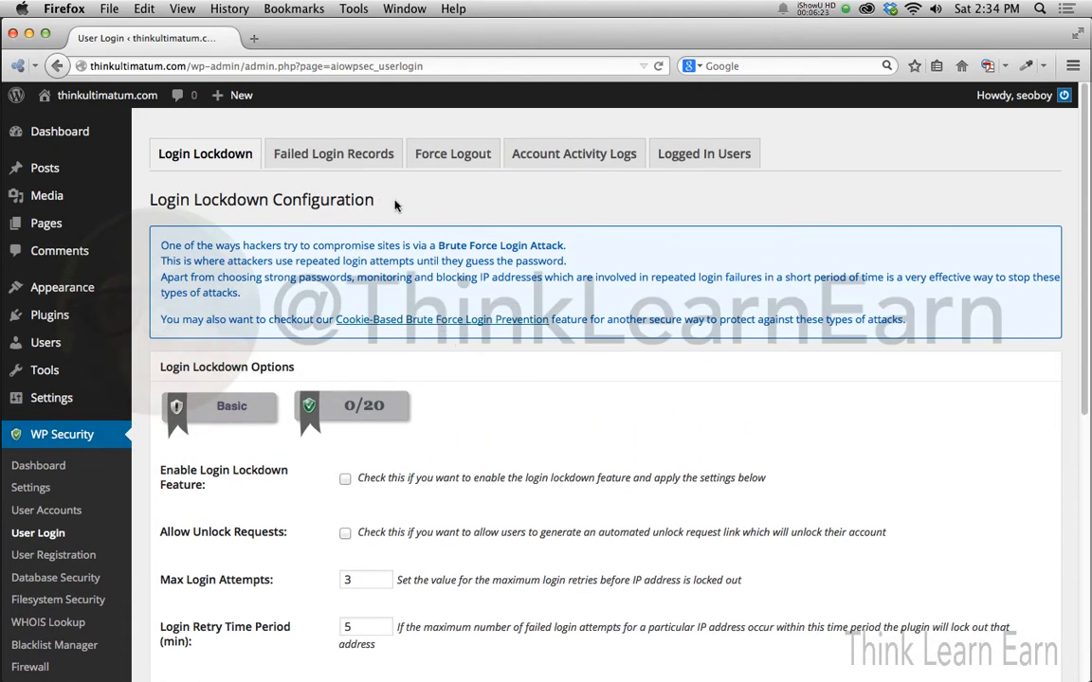
scroll(422, 255, down, 1)
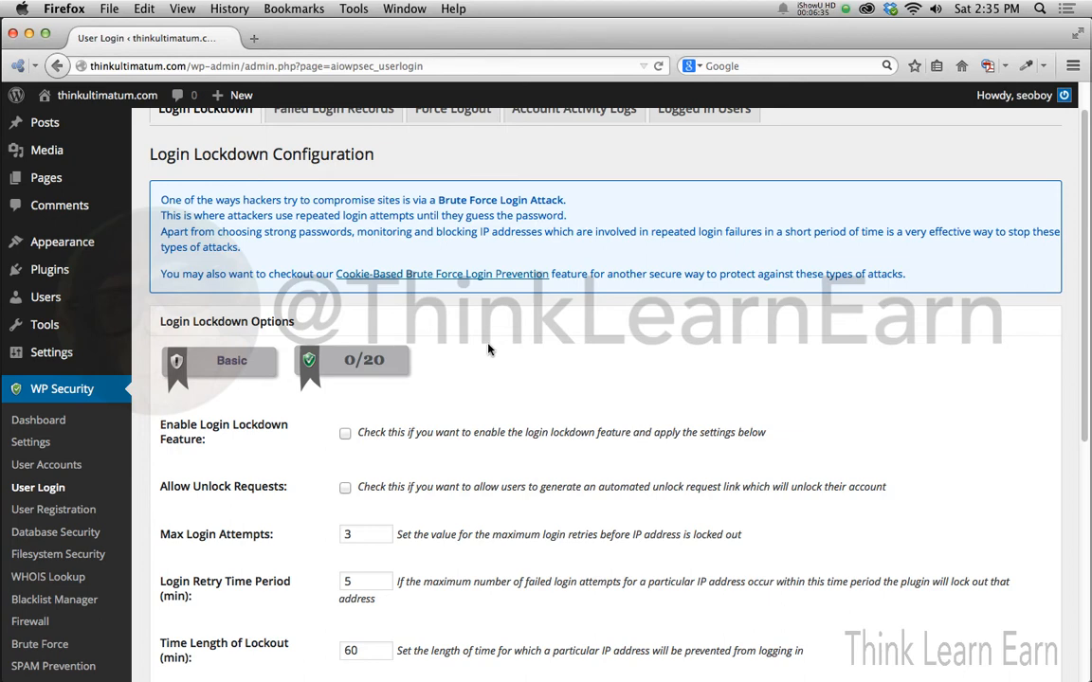
scroll(486, 330, down, 3)
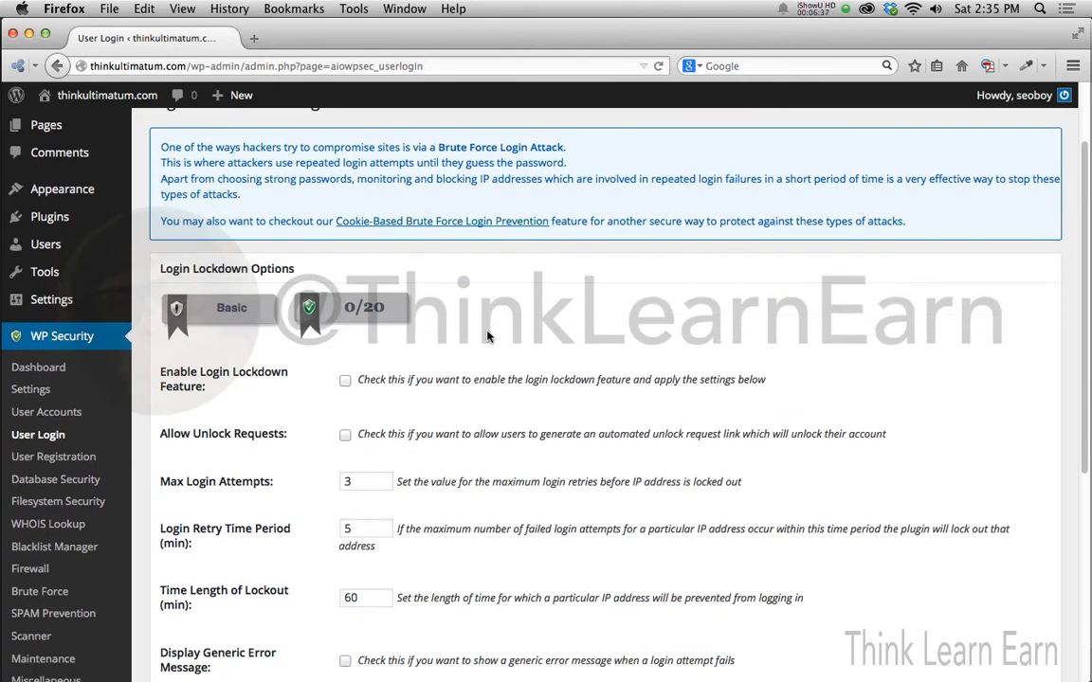
scroll(488, 333, up, 1)
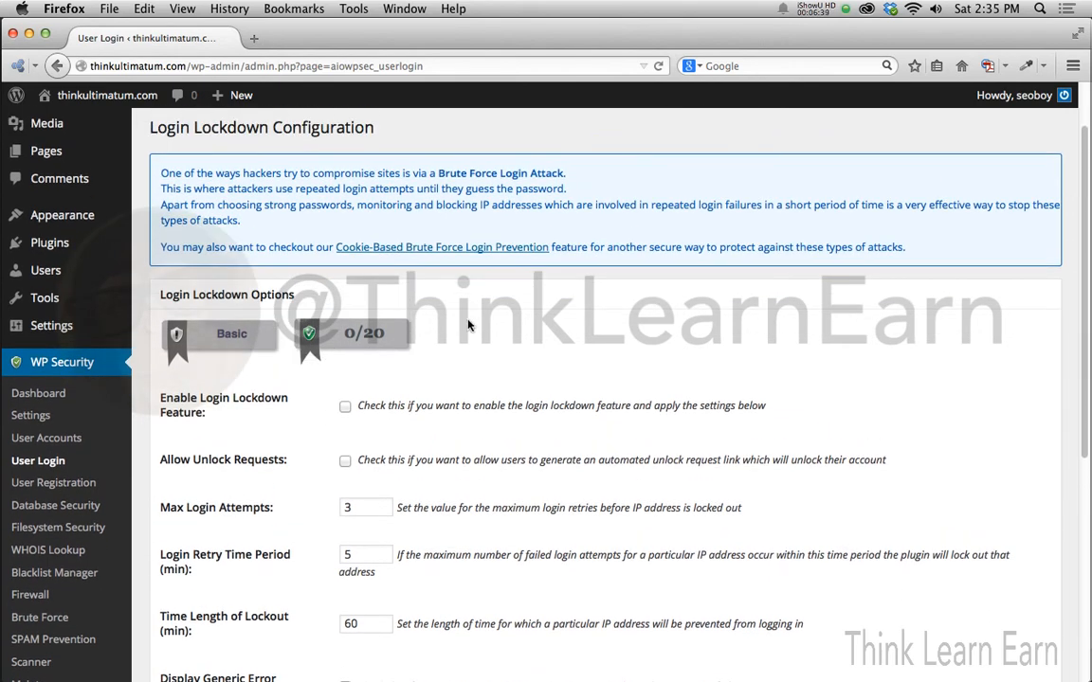
mouse_move(1024, 103)
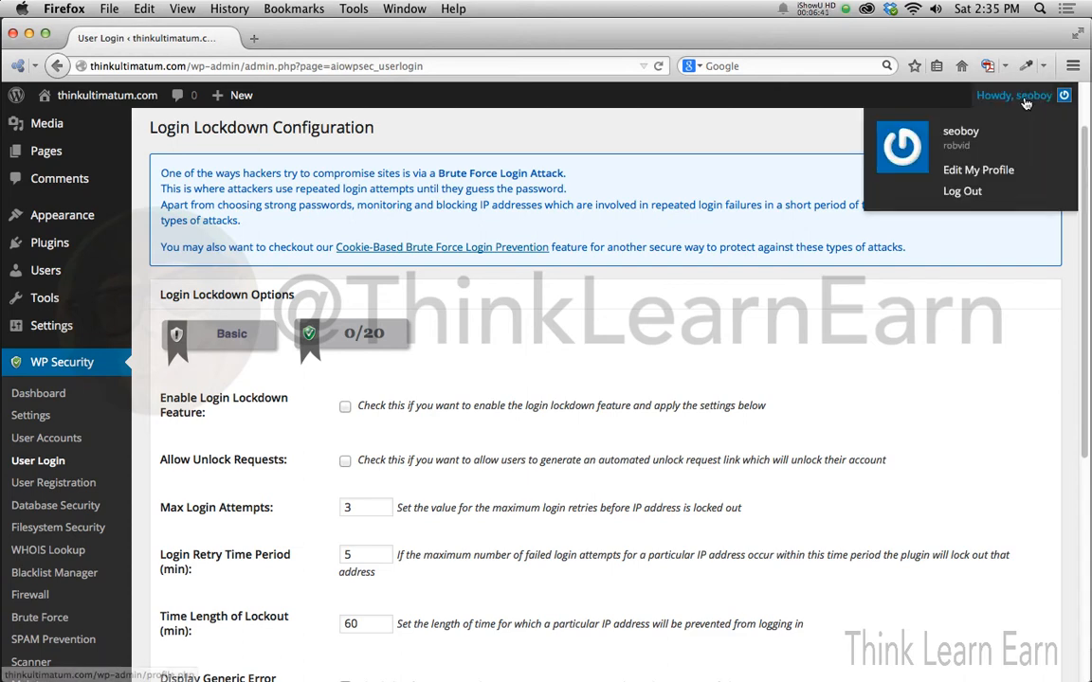
click(840, 322)
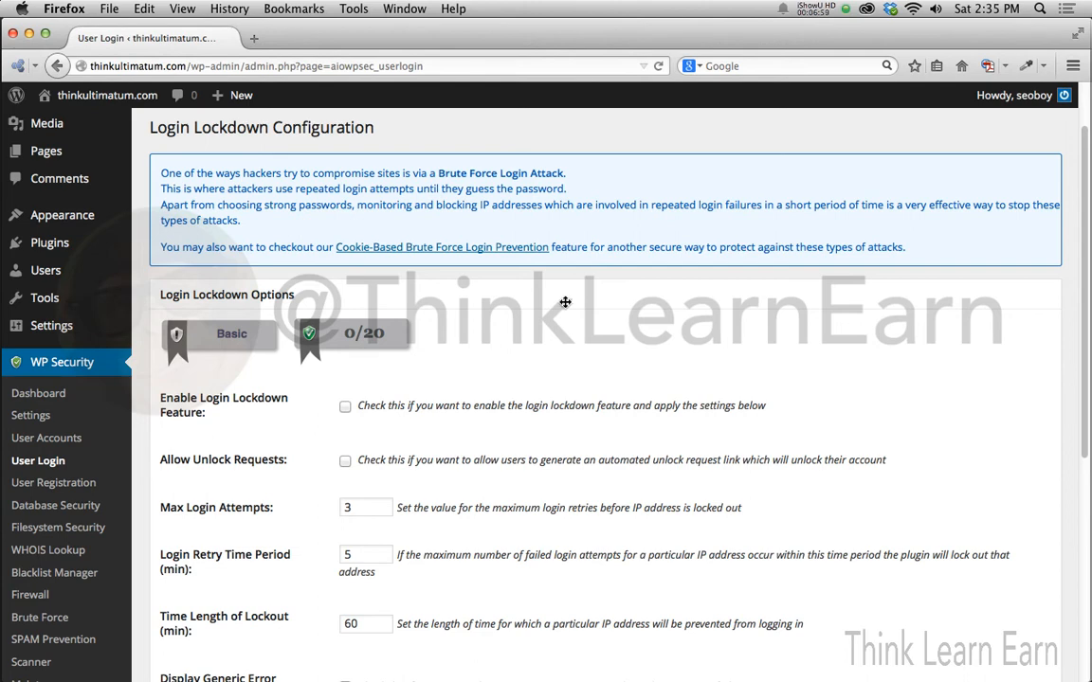
mouse_move(969, 89)
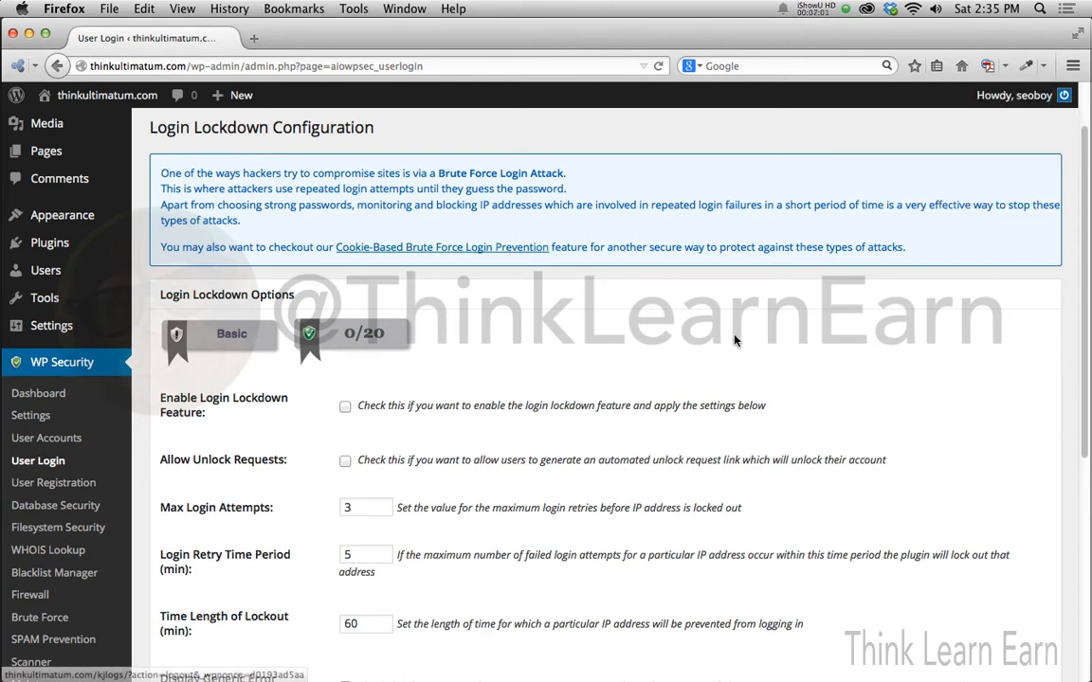
click(658, 346)
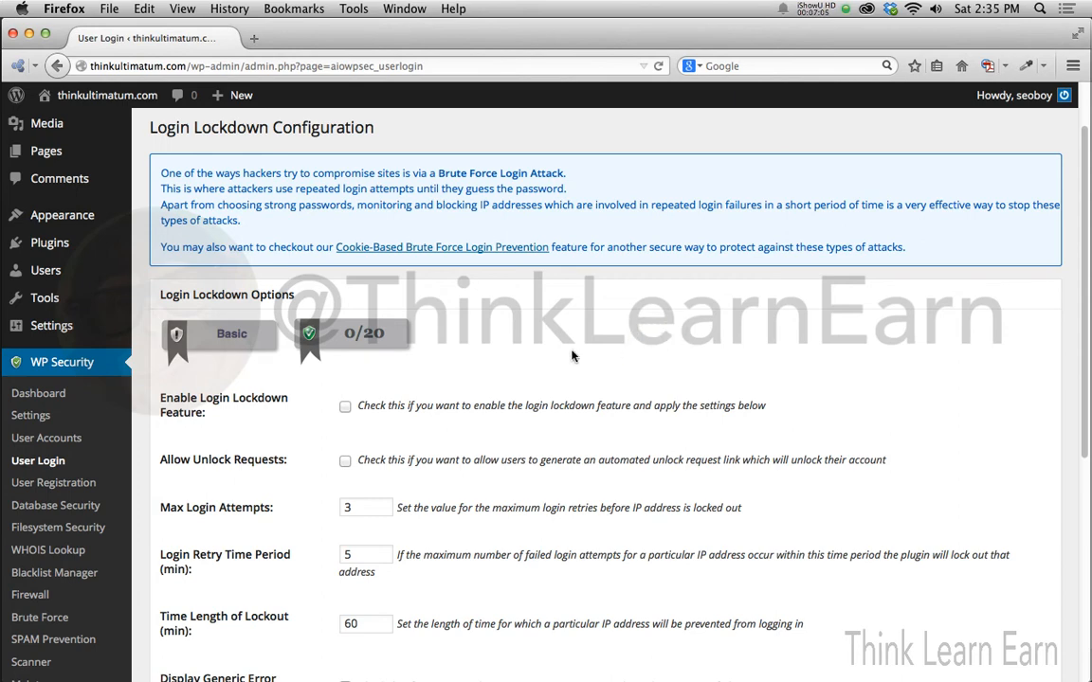
Step: Enable login lockdown, unlock requests, the generic error message, instant lockout of invalid usernames and e-mail notification, and save the settings
scroll(539, 353, down, 1)
scroll(539, 353, down, 2)
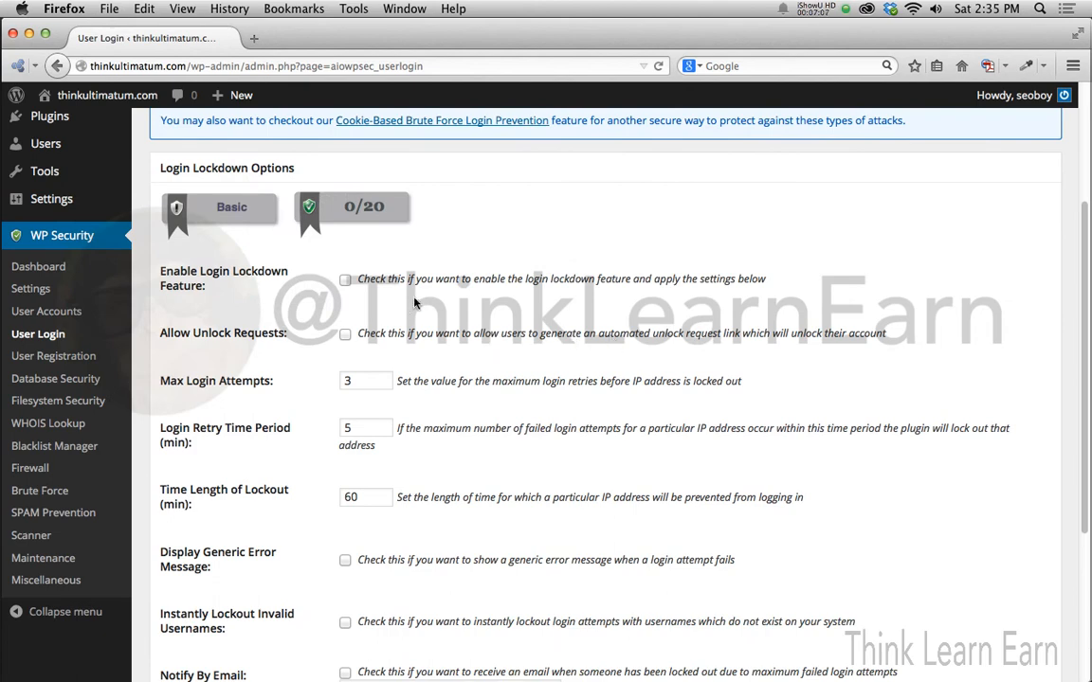
click(345, 282)
click(345, 334)
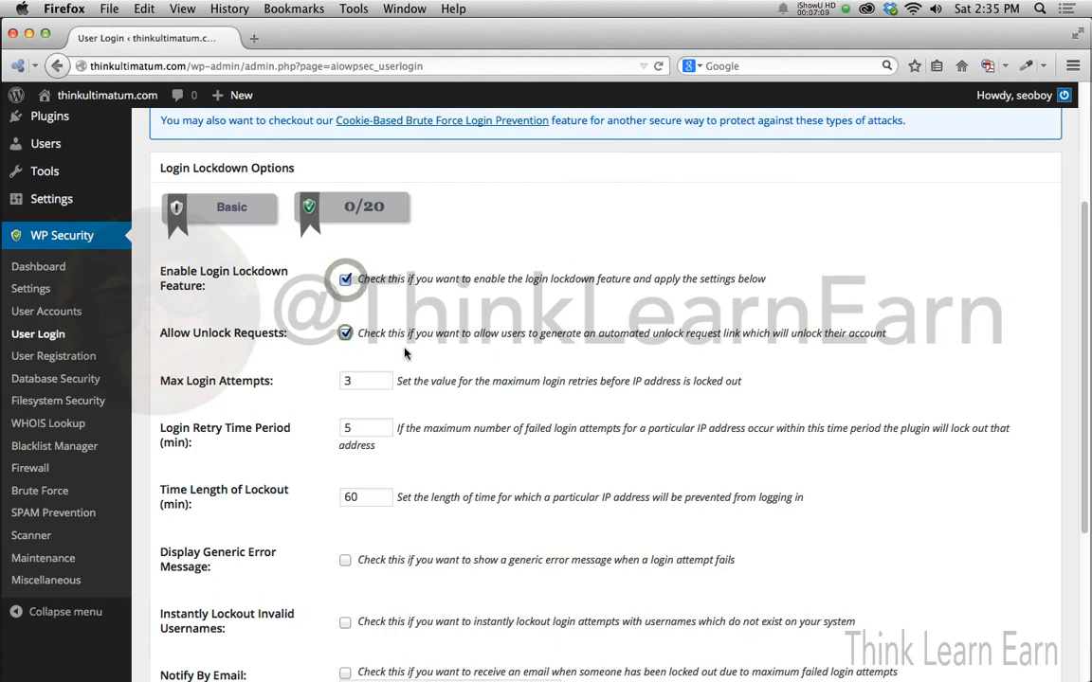
scroll(347, 334, down, 5)
click(345, 326)
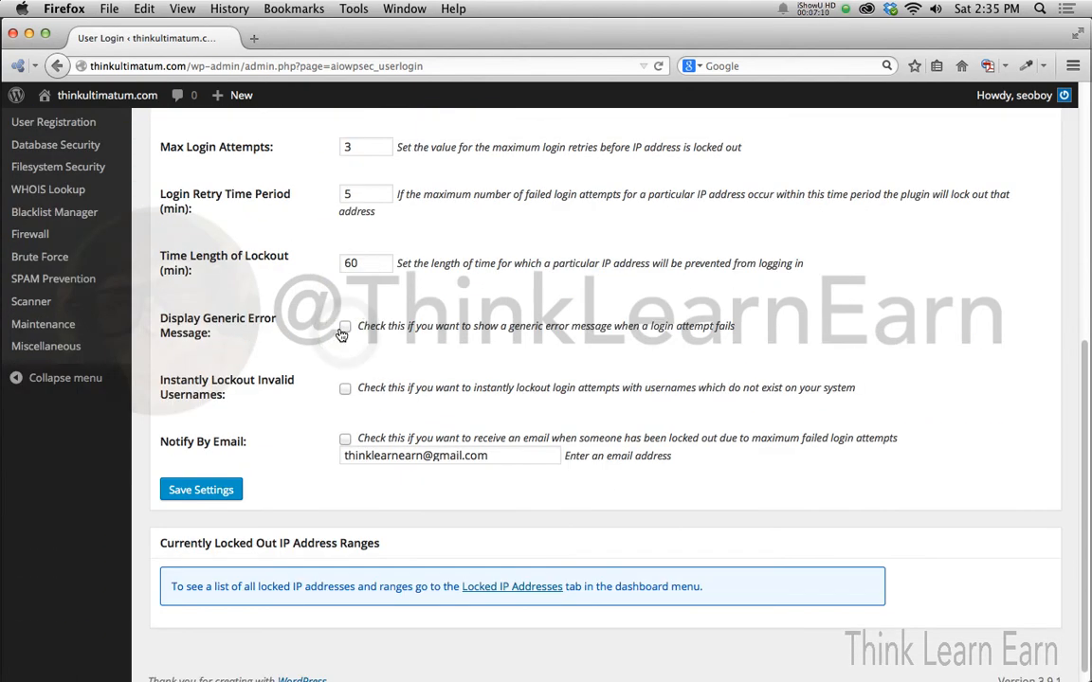
click(345, 388)
click(345, 439)
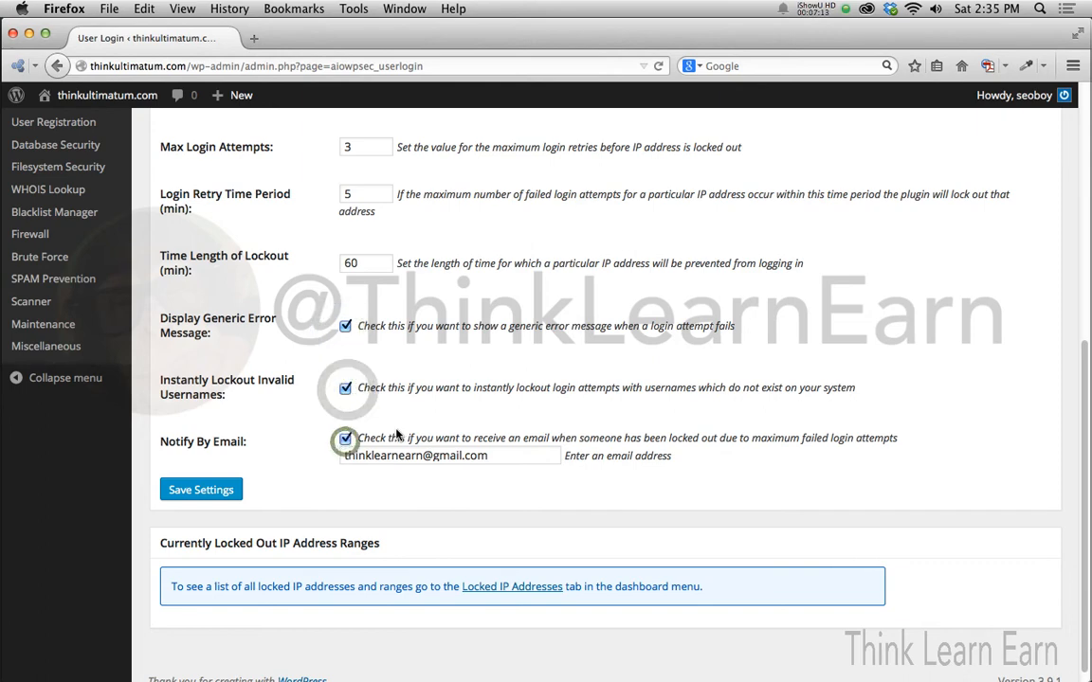
click(201, 490)
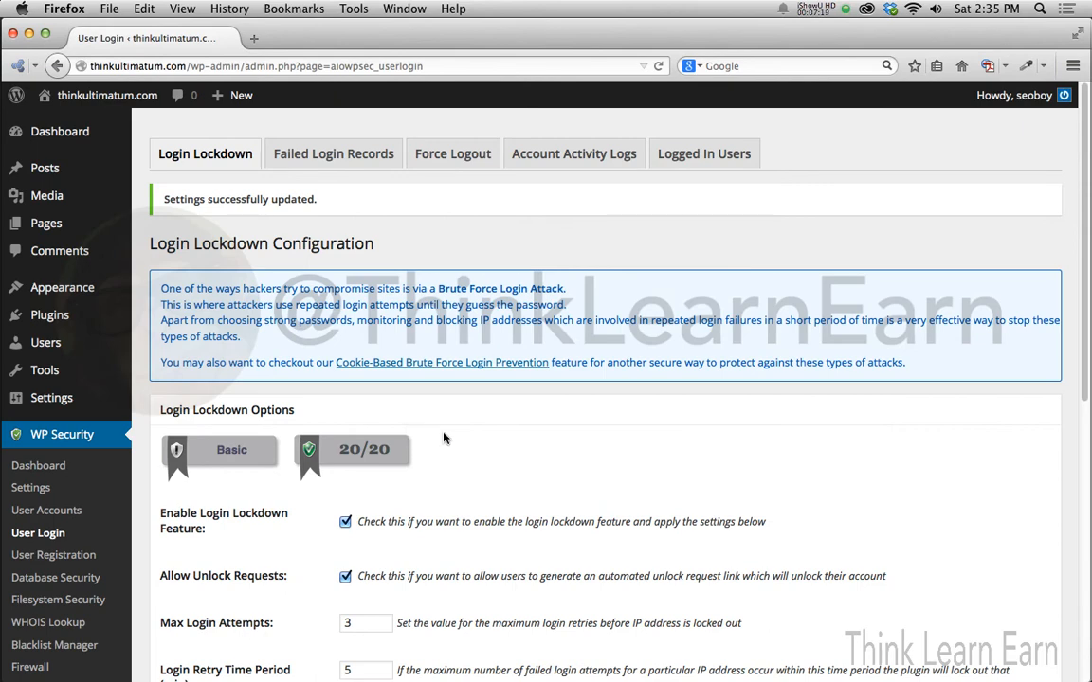
Step: Open the WP Security Blacklist Manager and review the settings for banning IP addresses and user agents
scroll(445, 437, down, 2)
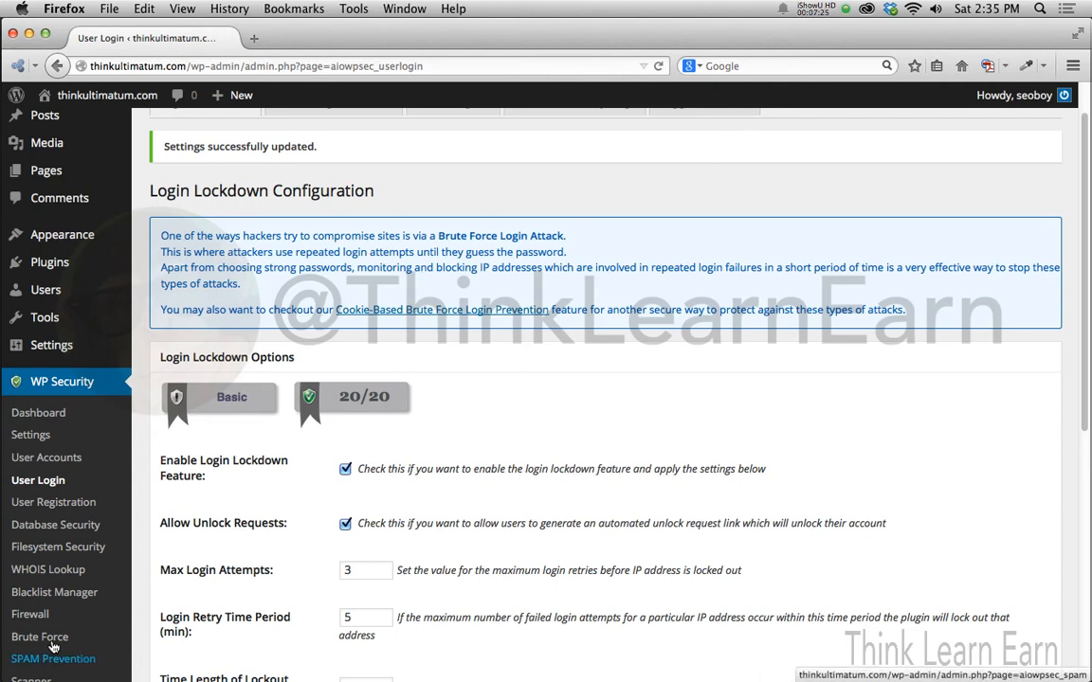
click(68, 592)
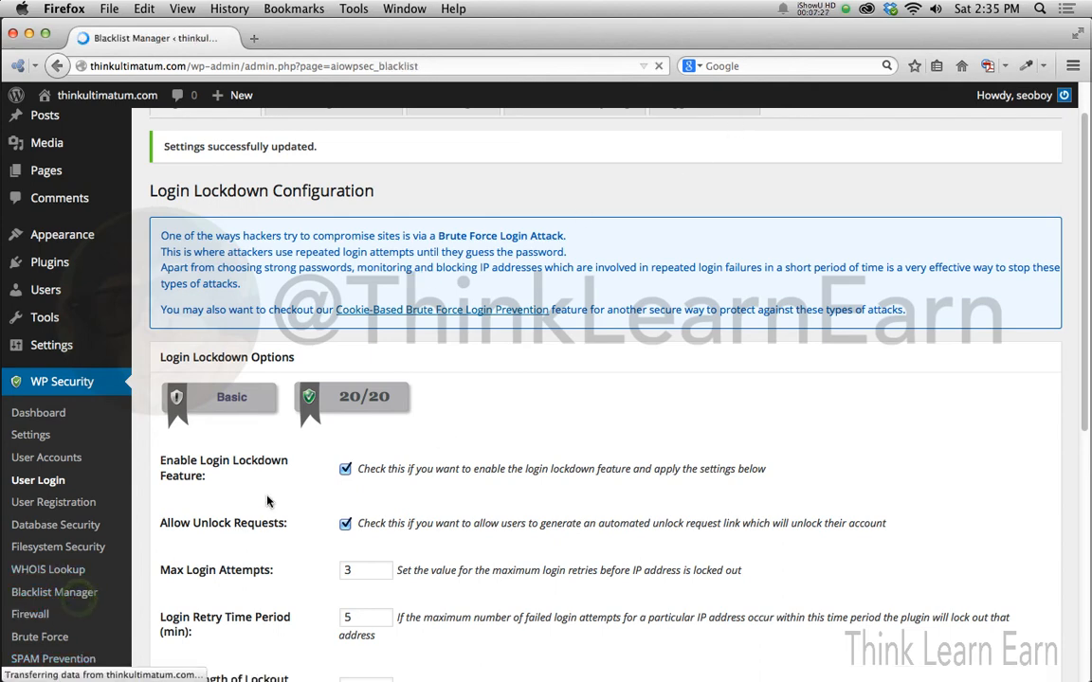
scroll(365, 468, down, 3)
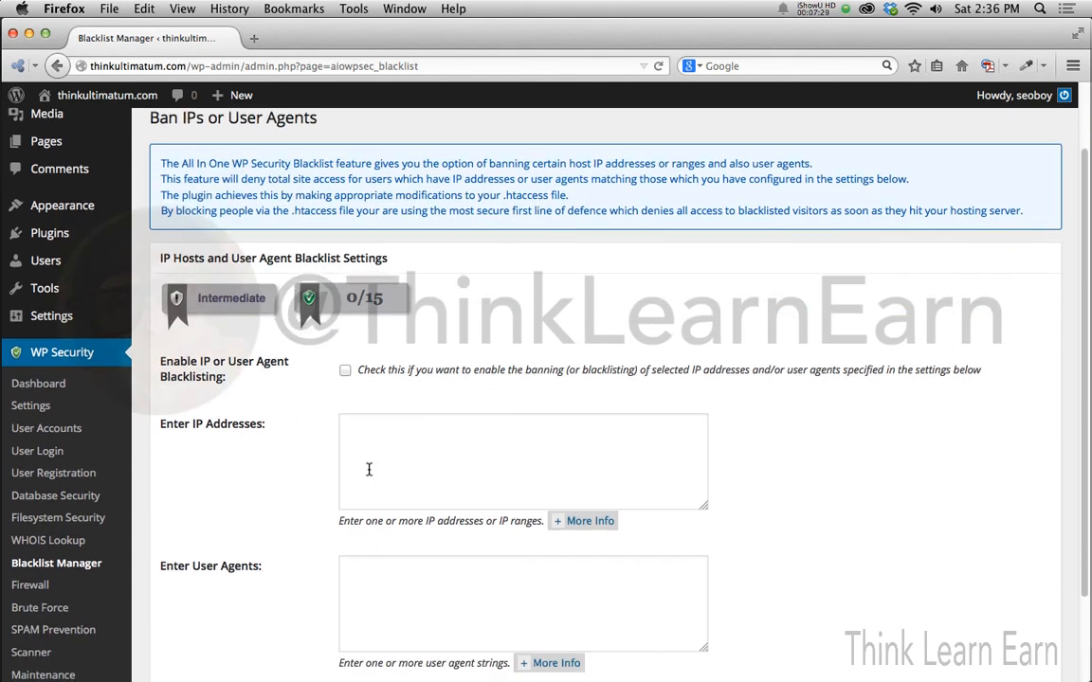
scroll(372, 472, down, 2)
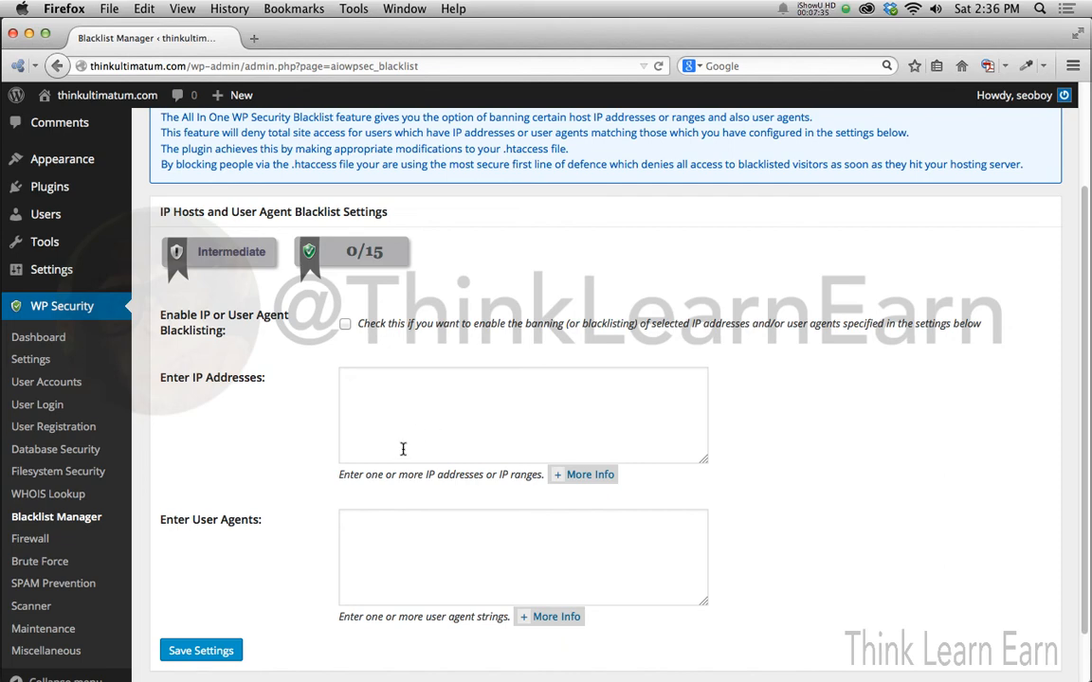
Step: Open the list of installed plugins
scroll(403, 448, up, 5)
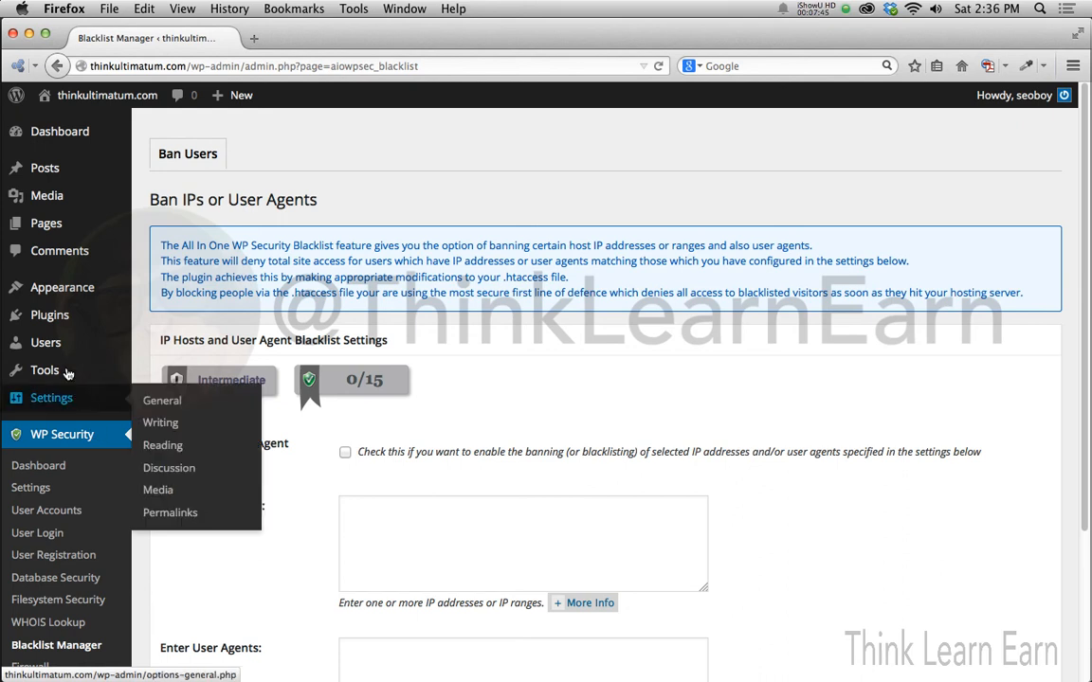
click(172, 318)
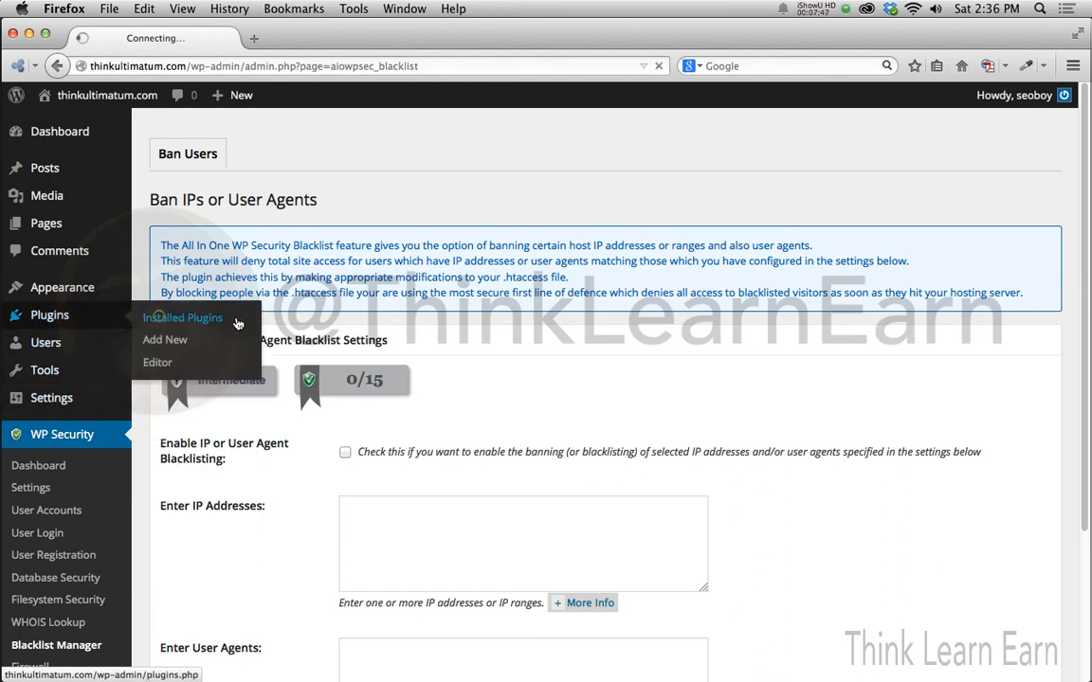